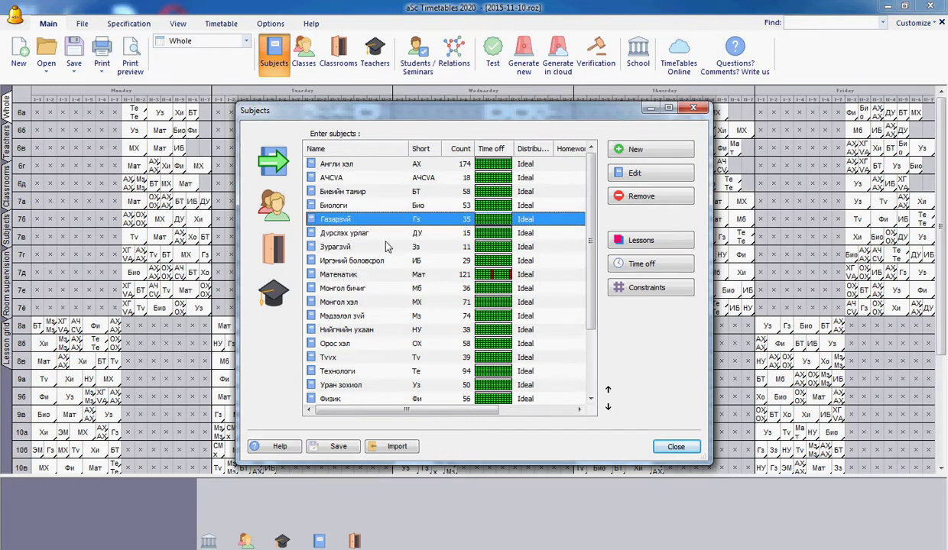
Look through the entered subjects, from Дүрслэх урлаг to Нийгмийн ухаан and from Англи хэл to Биологи.
left_click(373, 234)
left_click(341, 246)
left_click(382, 260)
left_click(367, 276)
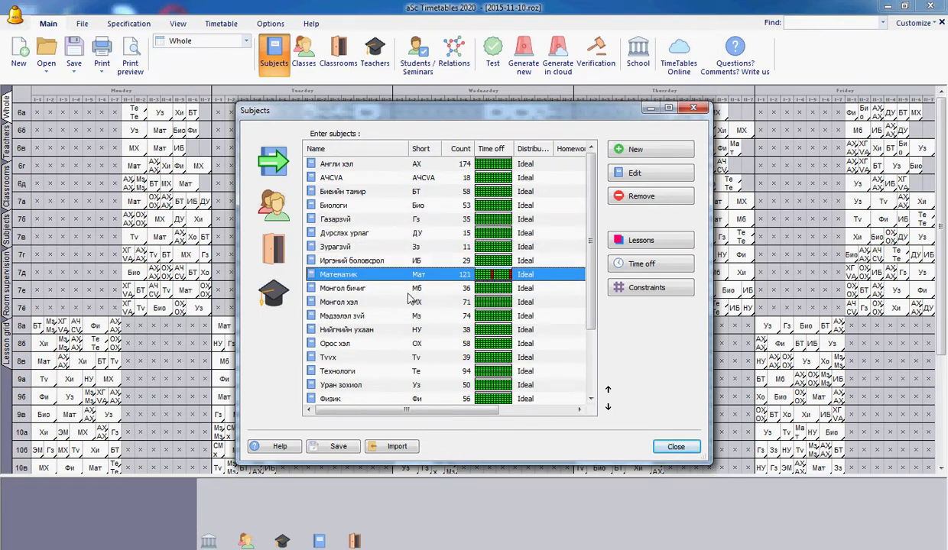
left_click(345, 289)
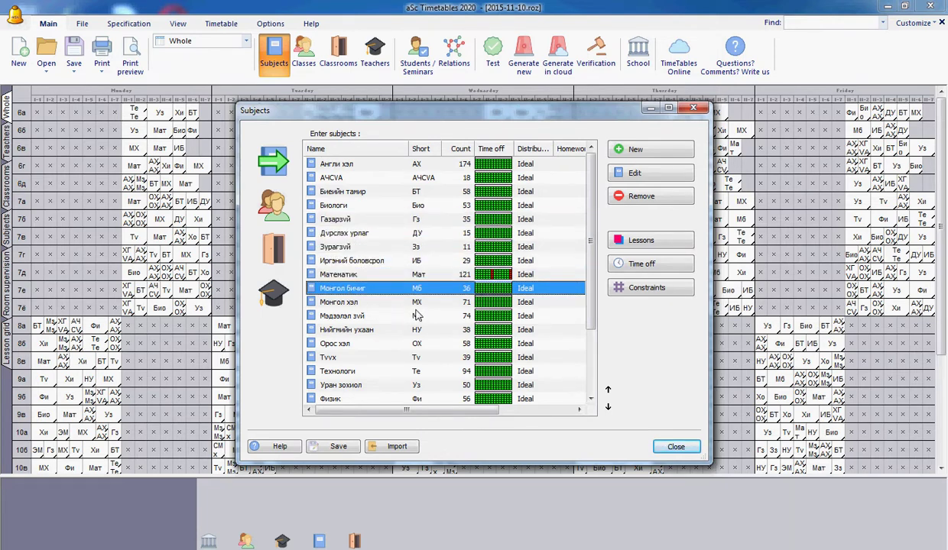
left_click(359, 303)
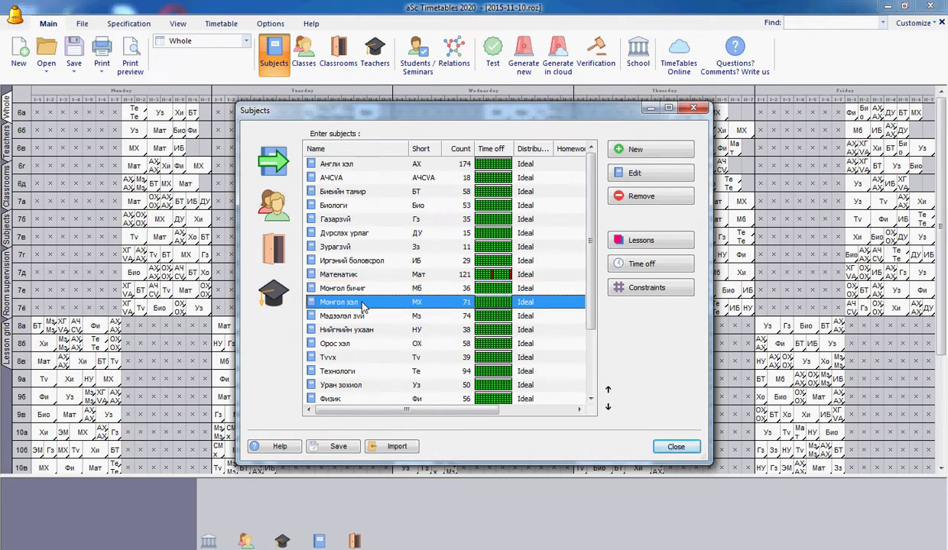
left_click(350, 315)
left_click(356, 331)
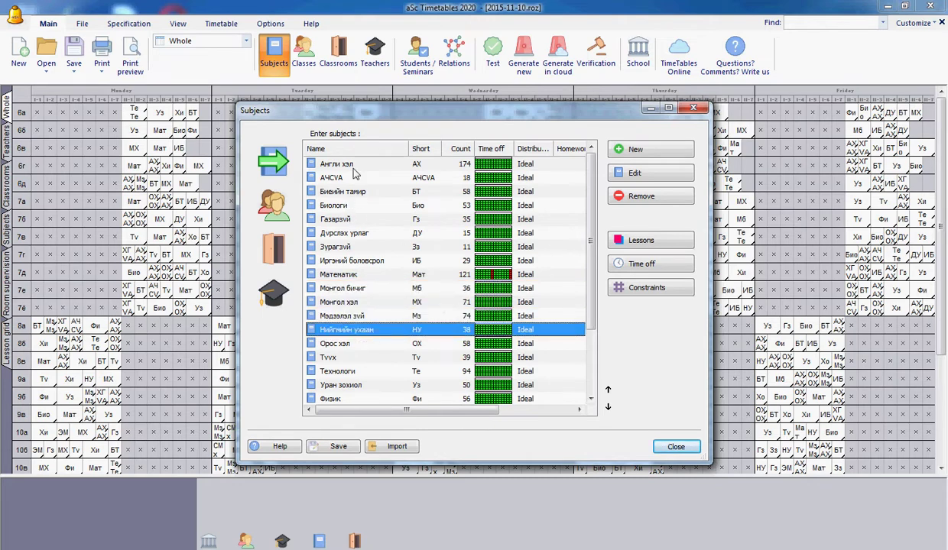
left_click(351, 166)
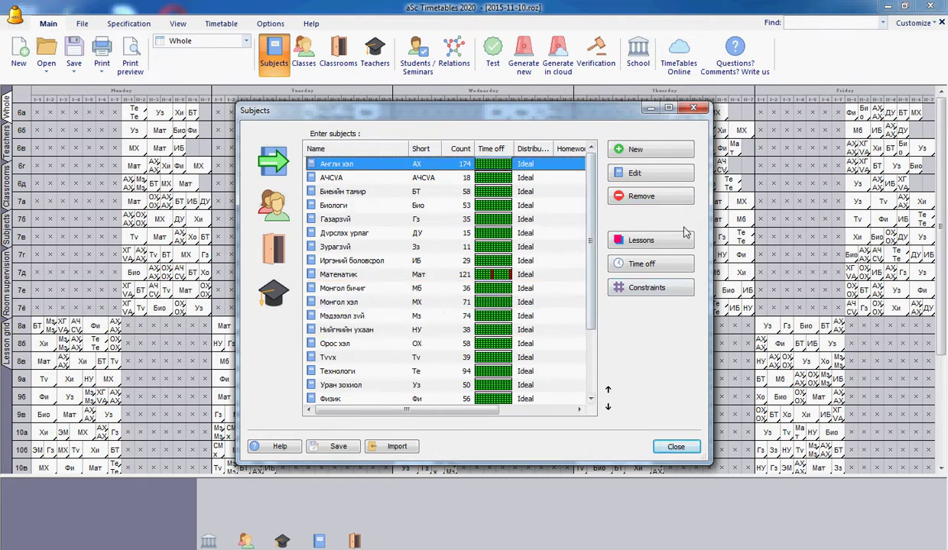
left_click(365, 178)
left_click(377, 192)
left_click(386, 206)
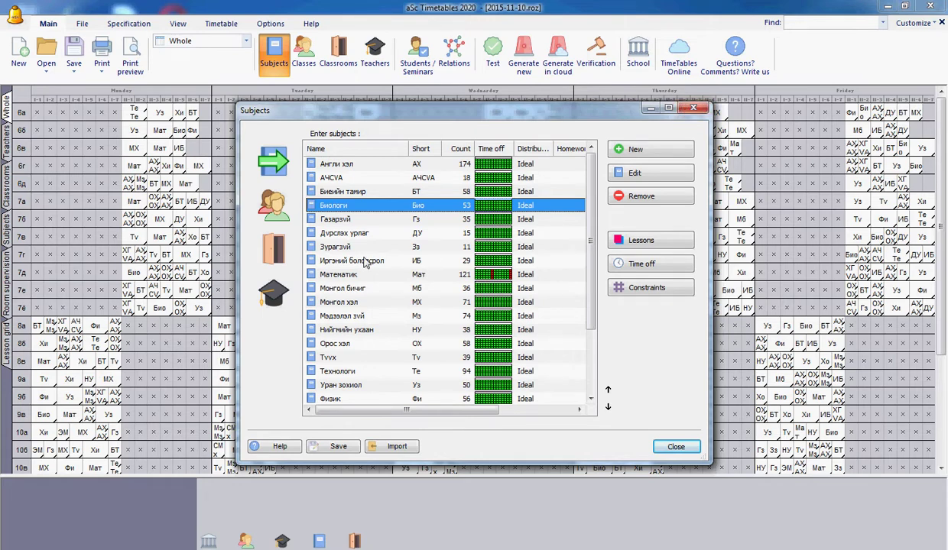
Switch from the subjects to the list of entered classes and look through it.
left_click(273, 203)
left_click(396, 248)
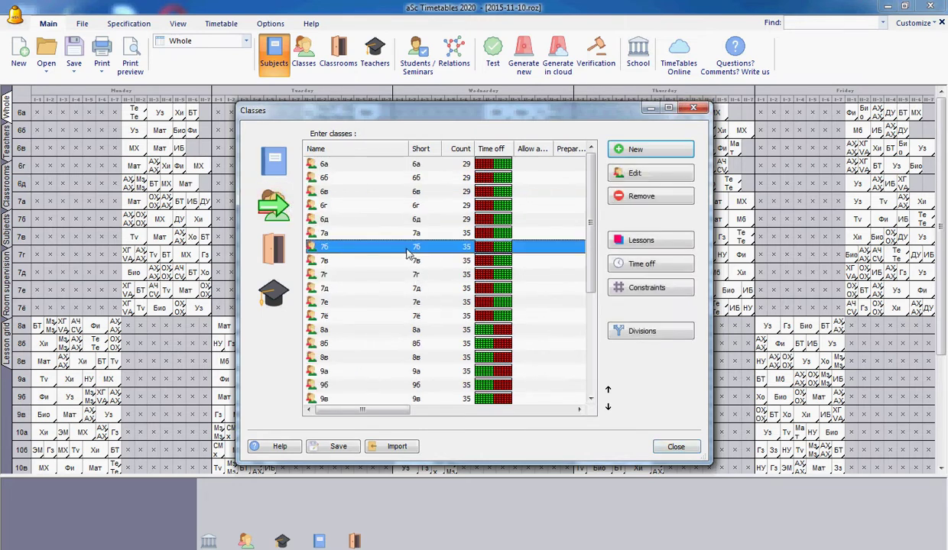
mouse_move(590, 230)
left_mouse_down()
mouse_move(588, 387)
mouse_move(582, 221)
left_mouse_up()
View the classrooms and teachers lists, ending on the list of entered classrooms.
left_click(273, 248)
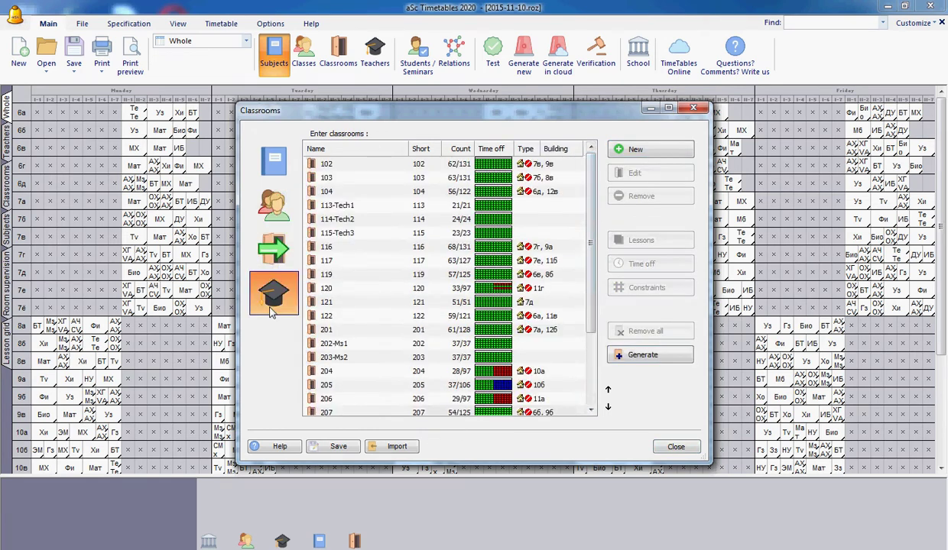
left_click(273, 293)
left_click(275, 251)
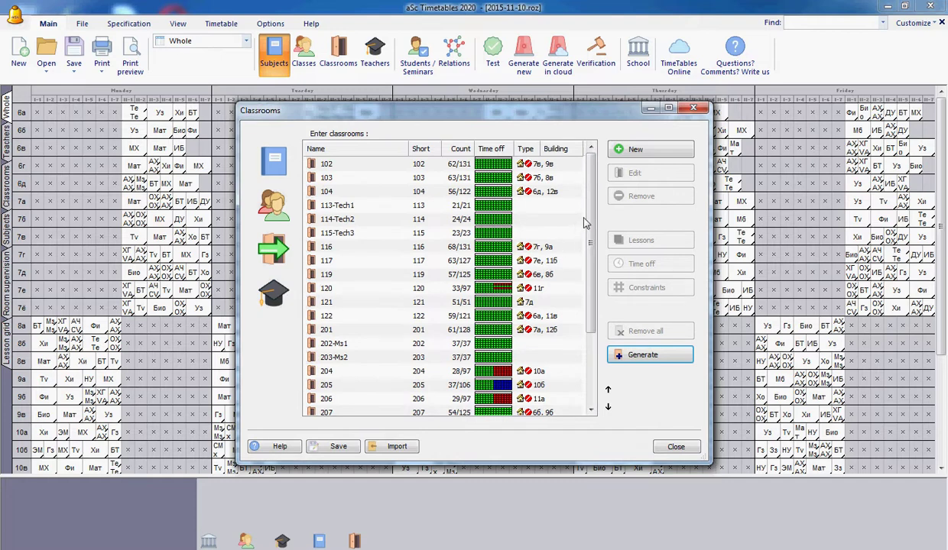
mouse_move(584, 223)
left_mouse_down()
mouse_move(587, 255)
mouse_move(586, 223)
left_mouse_up()
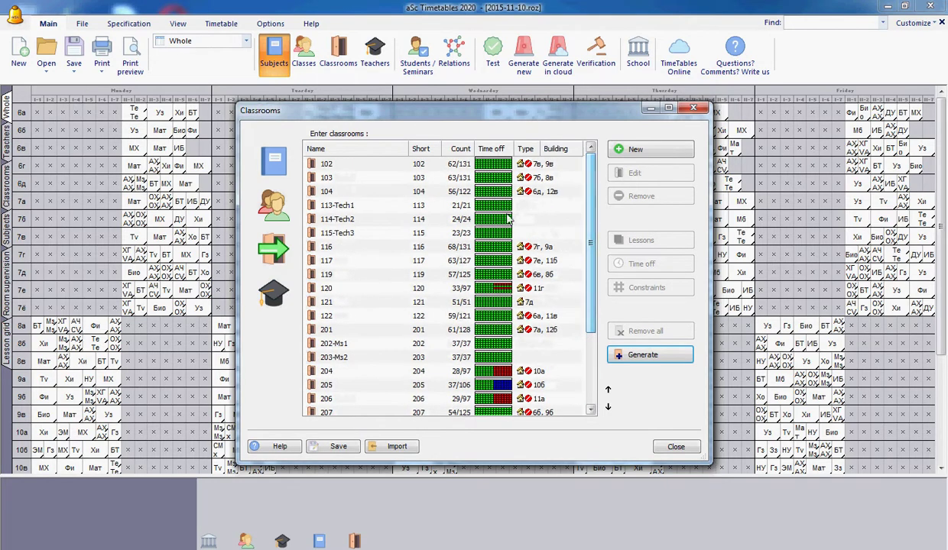
Examine the time off of the individual classrooms from 203-Ms2 up to 113-Tech1, and close the classrooms list.
left_click(487, 289)
left_click(491, 315)
left_click(492, 355)
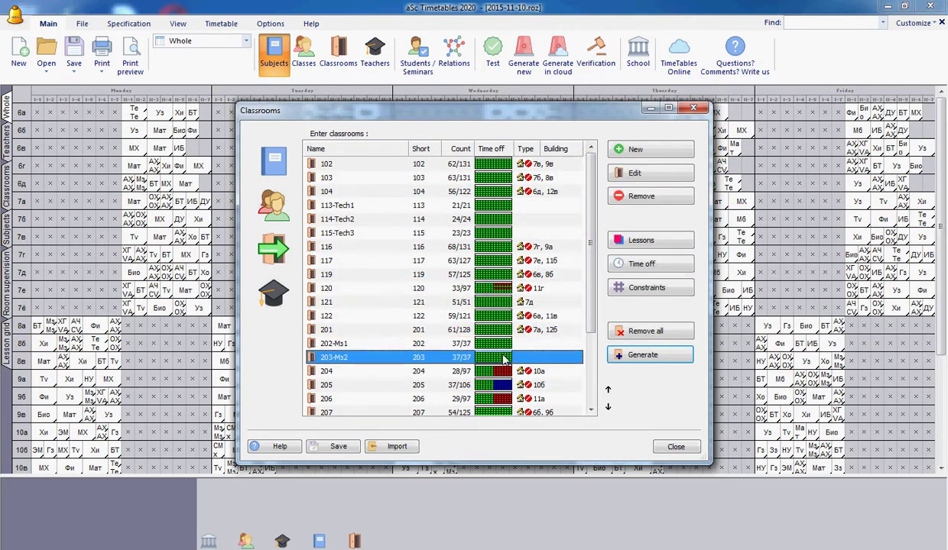
left_click(493, 341)
left_click(501, 330)
left_click(496, 315)
left_click(490, 302)
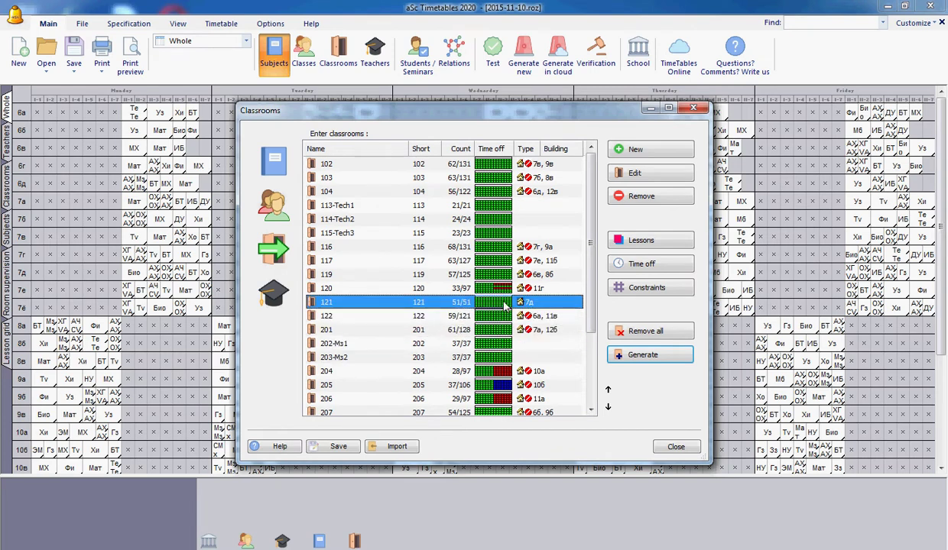
left_click(493, 288)
left_click(501, 275)
left_click(489, 261)
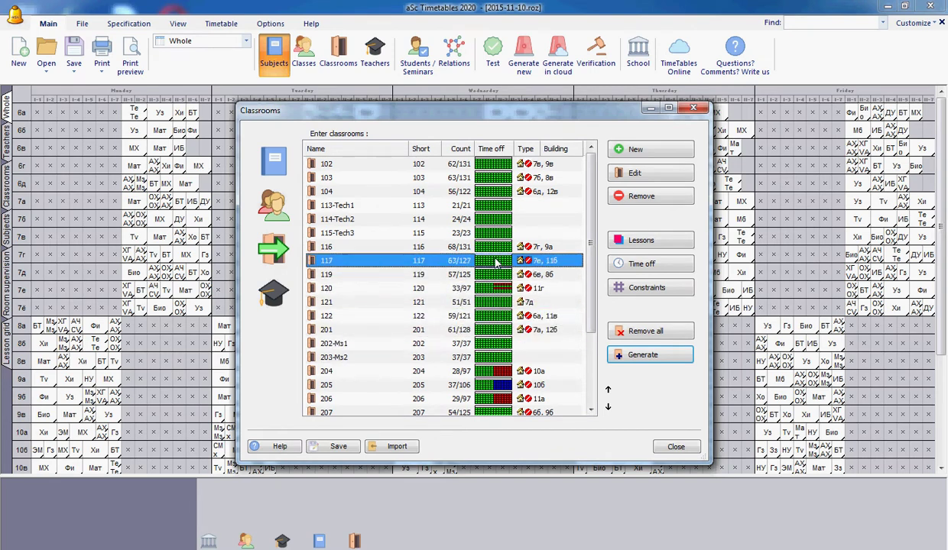
left_click(484, 247)
left_click(482, 234)
left_click(494, 220)
left_click(497, 204)
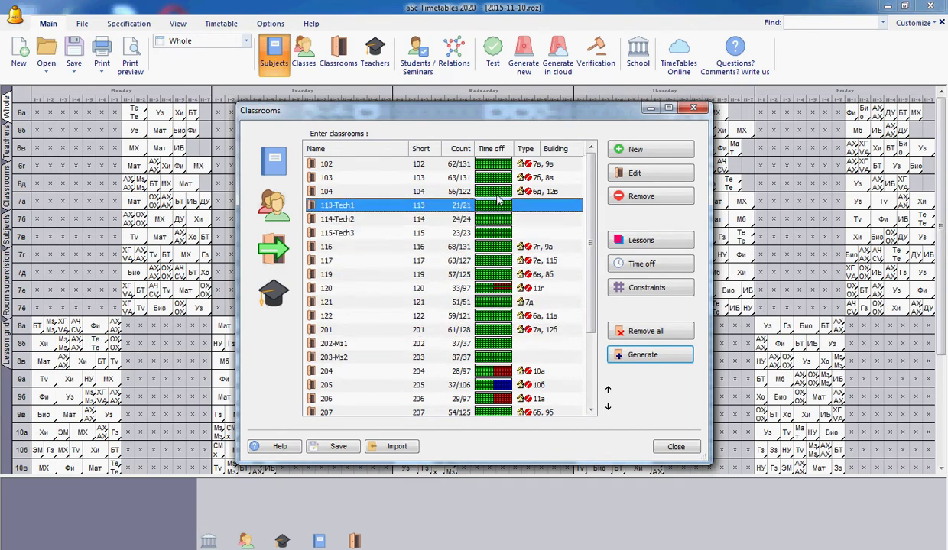
left_click(688, 108)
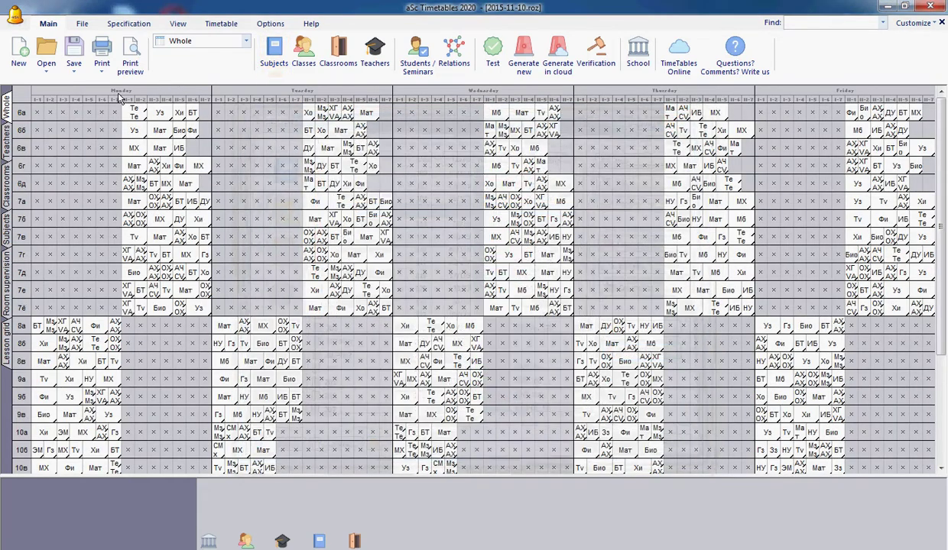
Open the print preview, look through the available reports, choose Timetable for each class and page through to class 6г.
left_click(136, 69)
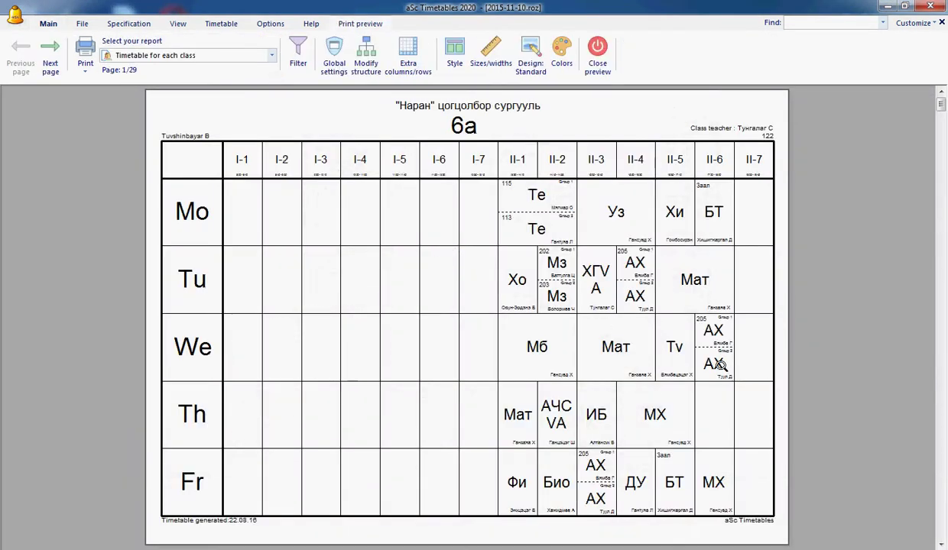
left_click(271, 55)
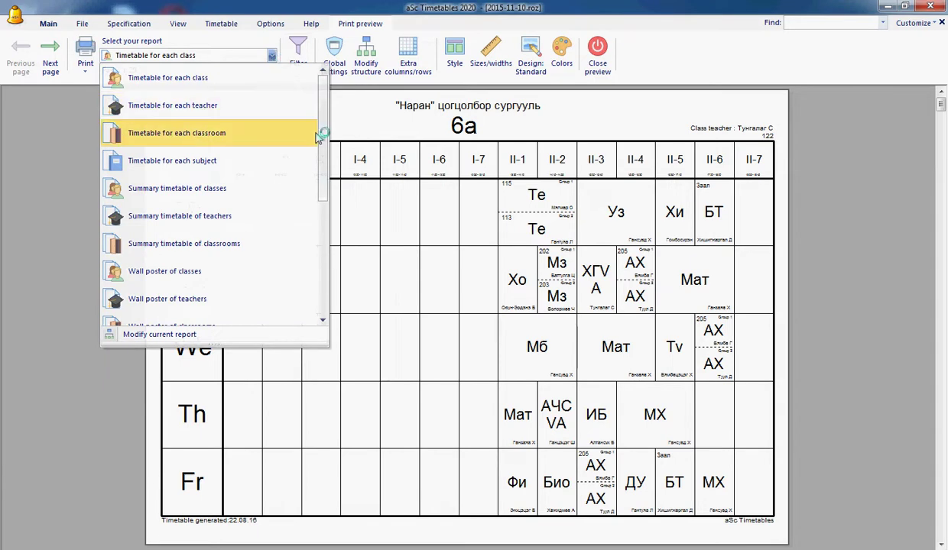
left_click_drag(322, 131, 317, 275)
left_click_drag(333, 220, 320, 104)
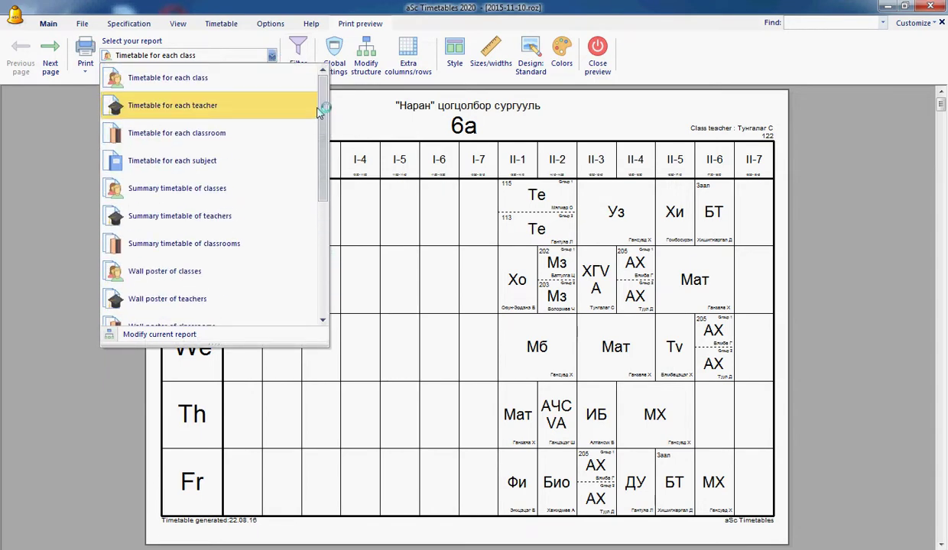
left_click(220, 79)
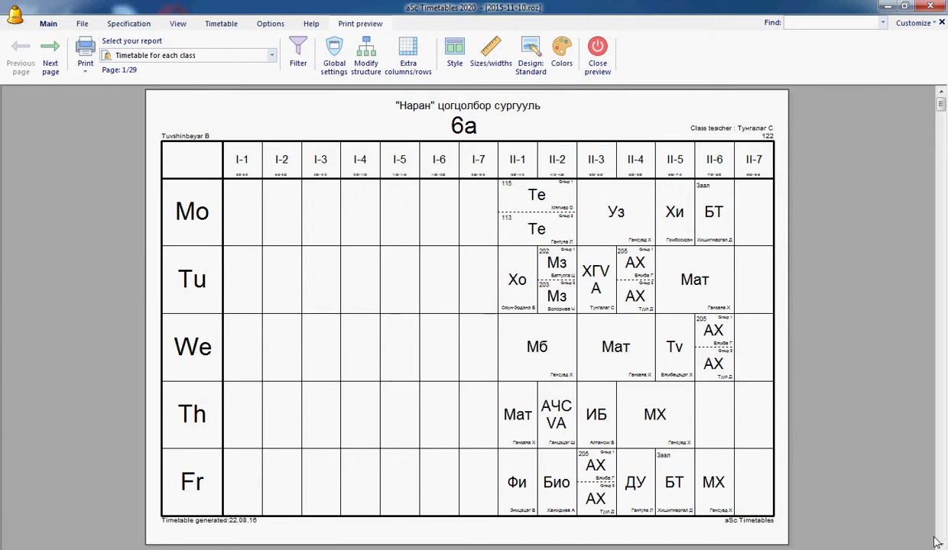
scroll(916, 529, "down", 3)
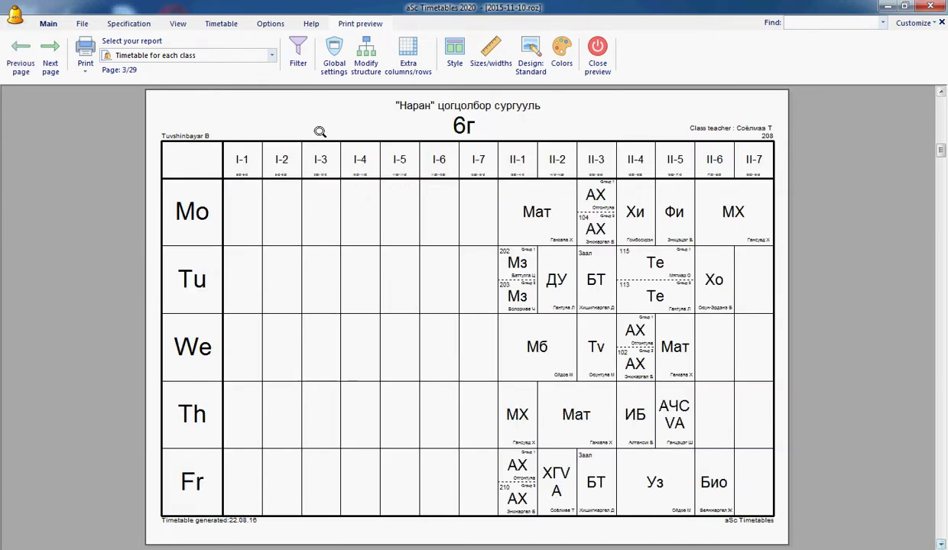
Preview the Timetable for each teacher report and page through to its sixth page.
left_click(245, 56)
left_click(229, 106)
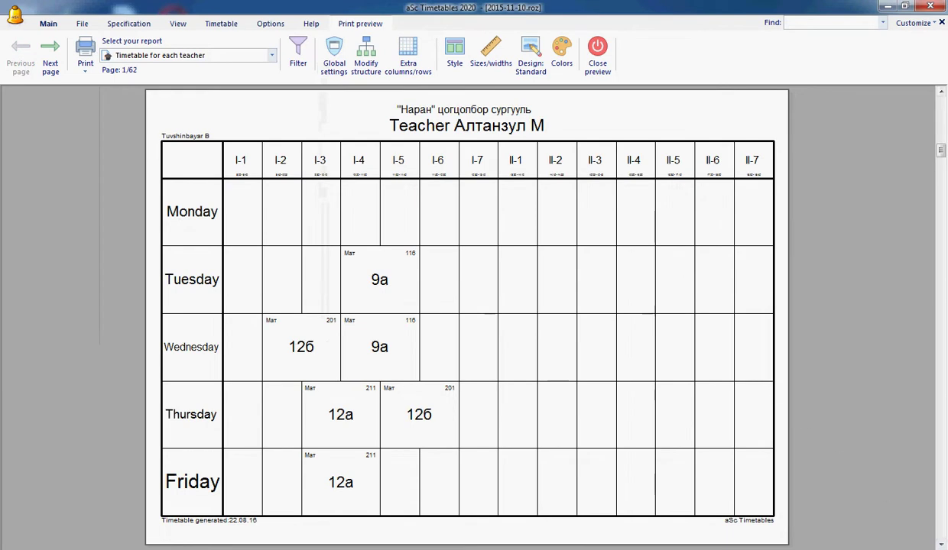
scroll(940, 545, "down", 1)
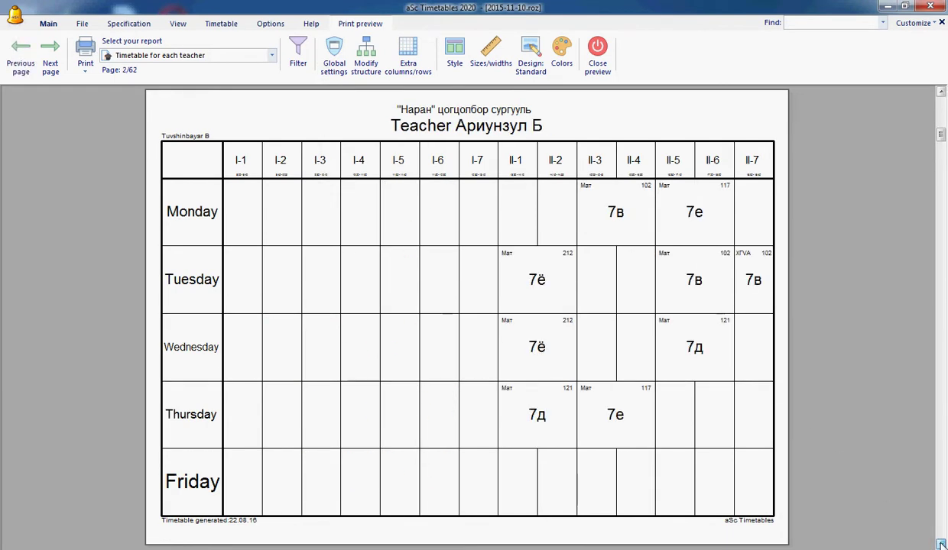
scroll(940, 544, "down", 1)
scroll(940, 544, "down", 1)
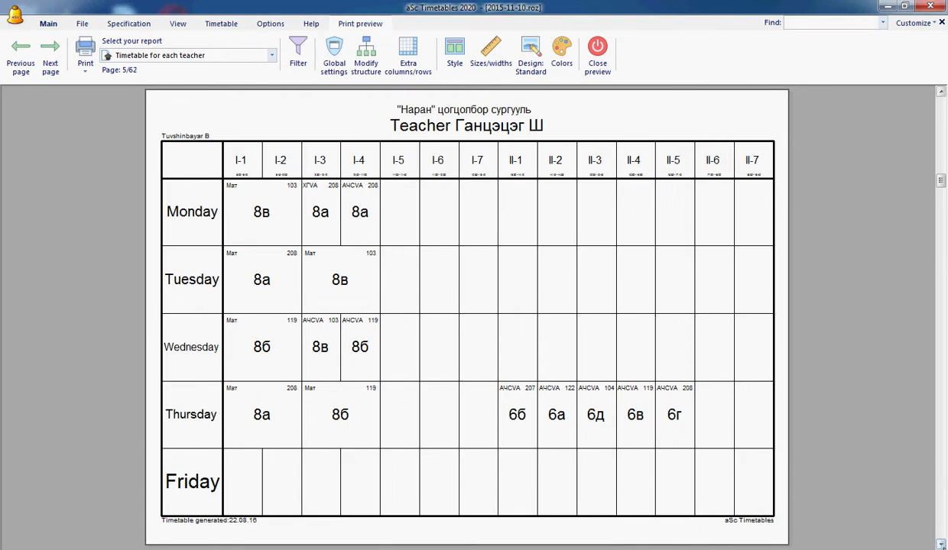
left_click(940, 544)
Preview the Timetable for each classroom report and the Summary timetable of classes.
left_click(271, 55)
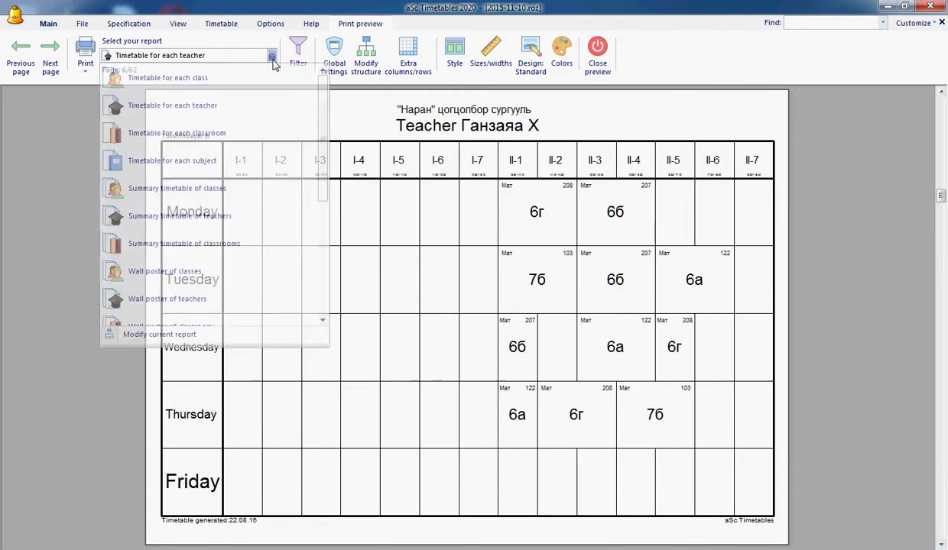
left_click(237, 135)
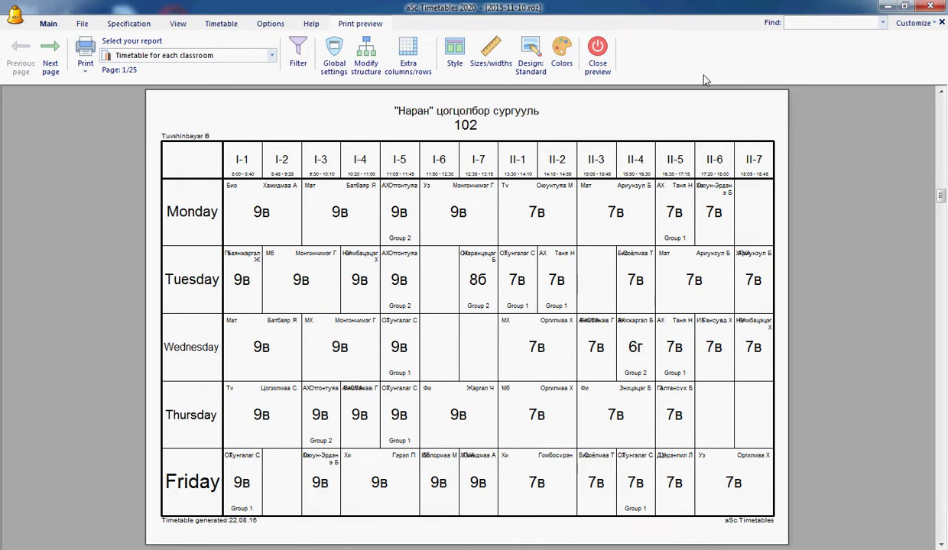
left_click(233, 56)
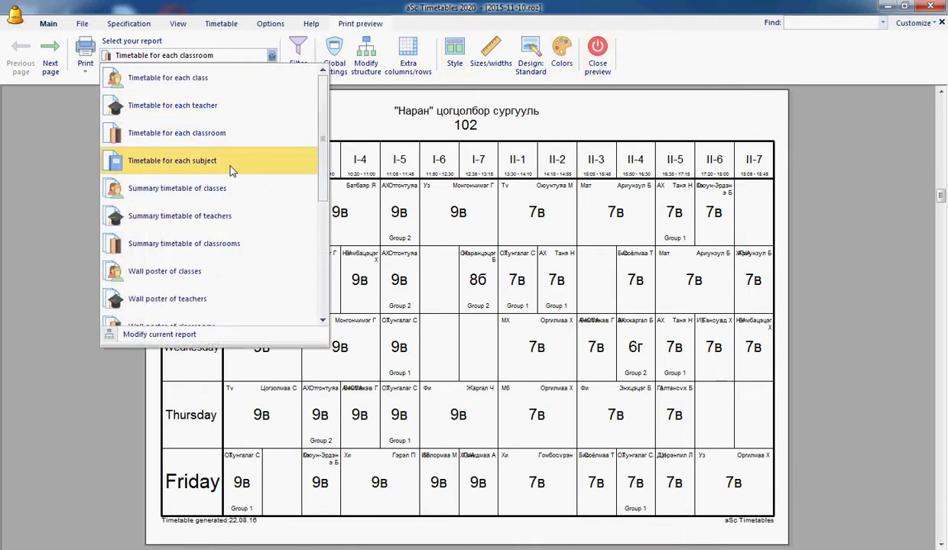
left_click(228, 189)
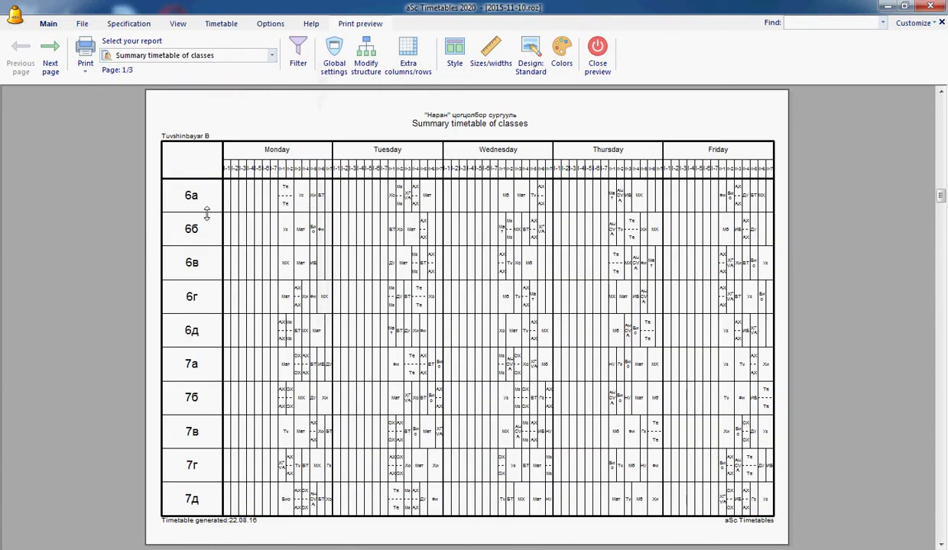
left_click(230, 55)
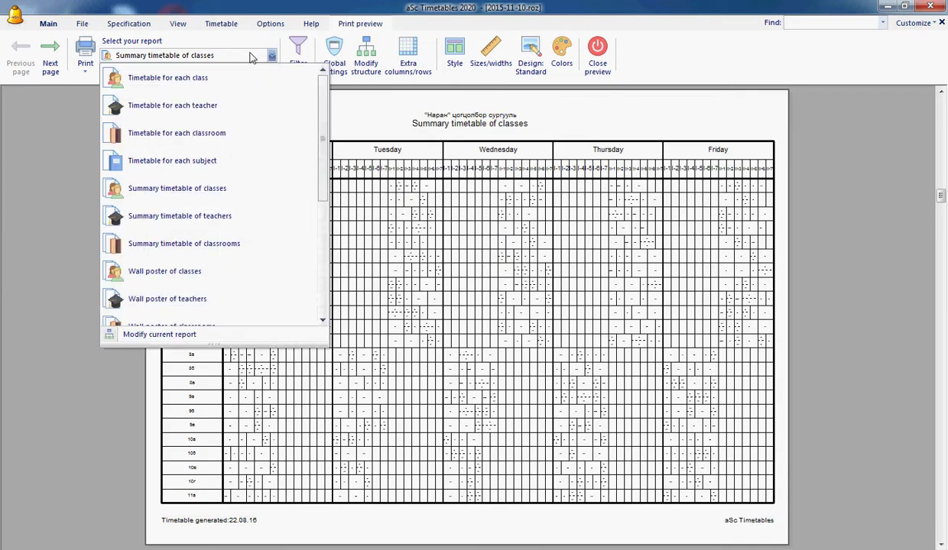
left_click(233, 197)
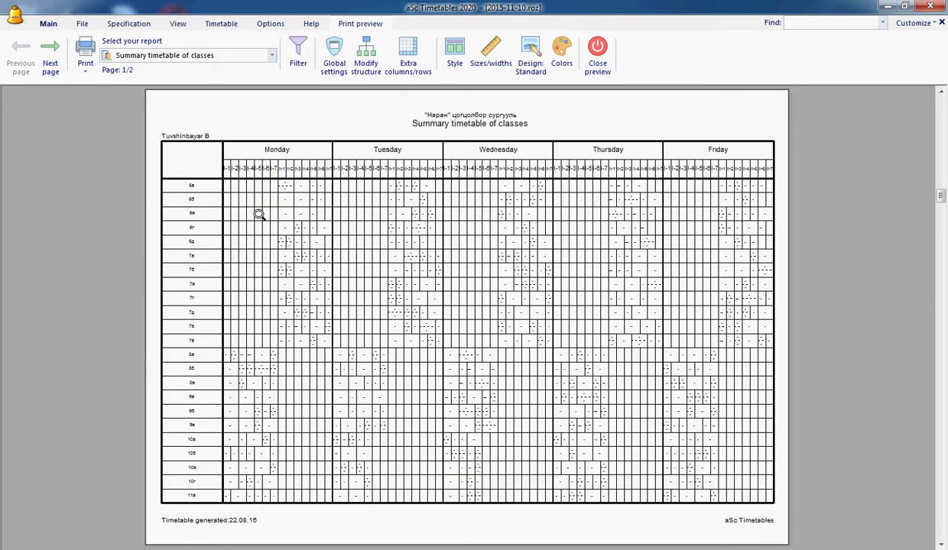
Switch the preview to the Summary timetable of teachers, widen its teacher name column and view the second page.
left_click(255, 60)
left_click(220, 219)
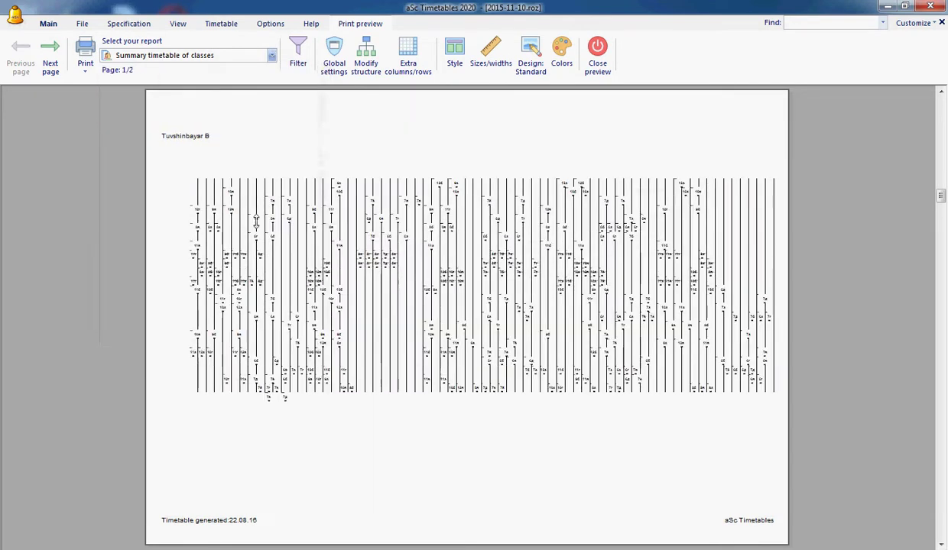
left_click_drag(186, 159, 207, 159)
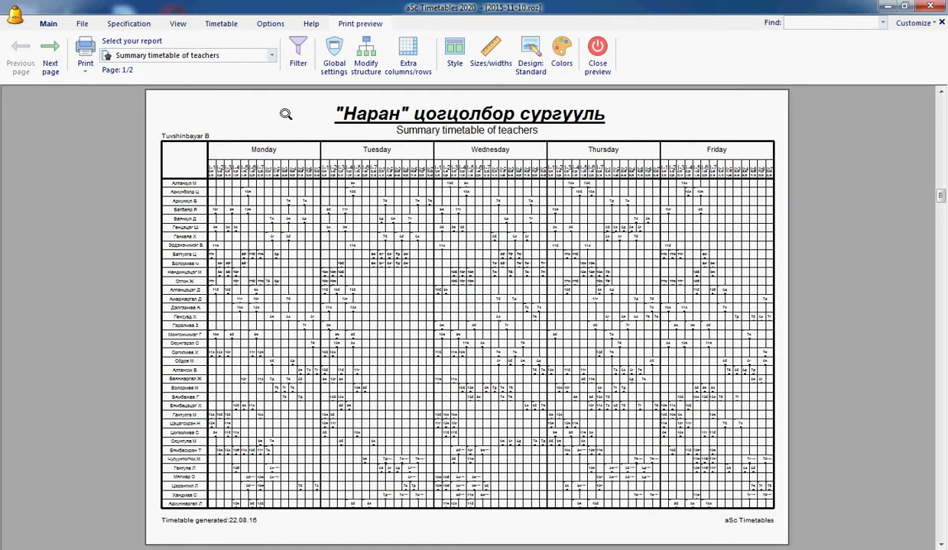
scroll(879, 419, "down", 1)
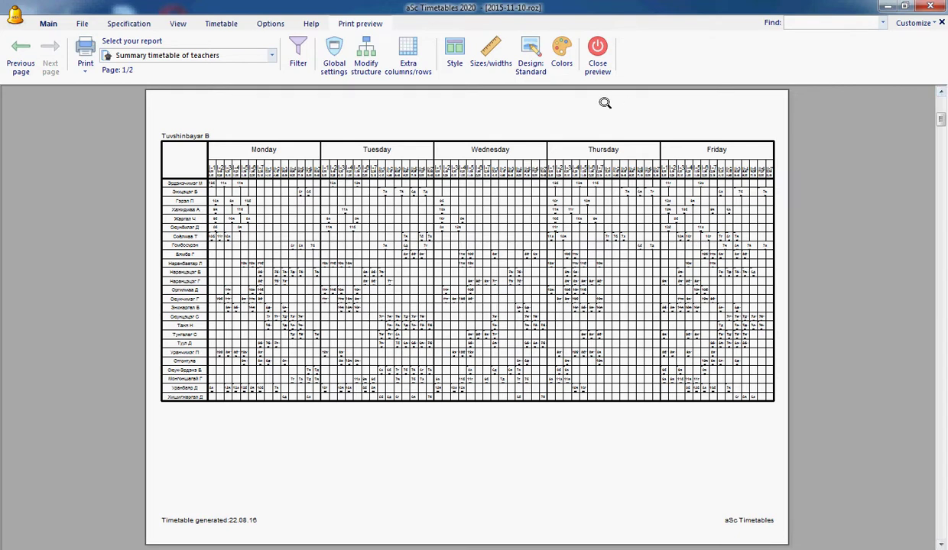
Close the print preview and open the timetable's statistics.
left_click(597, 47)
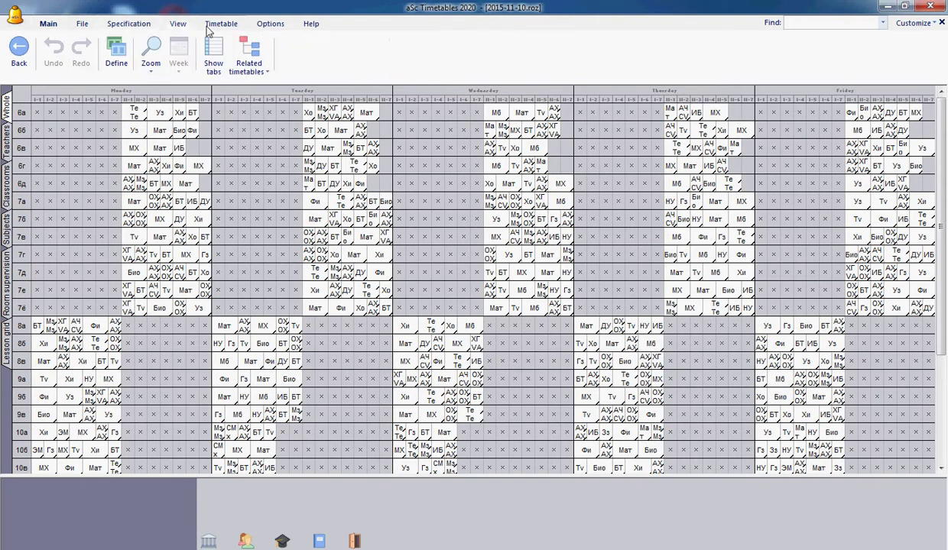
mouse_move(224, 29)
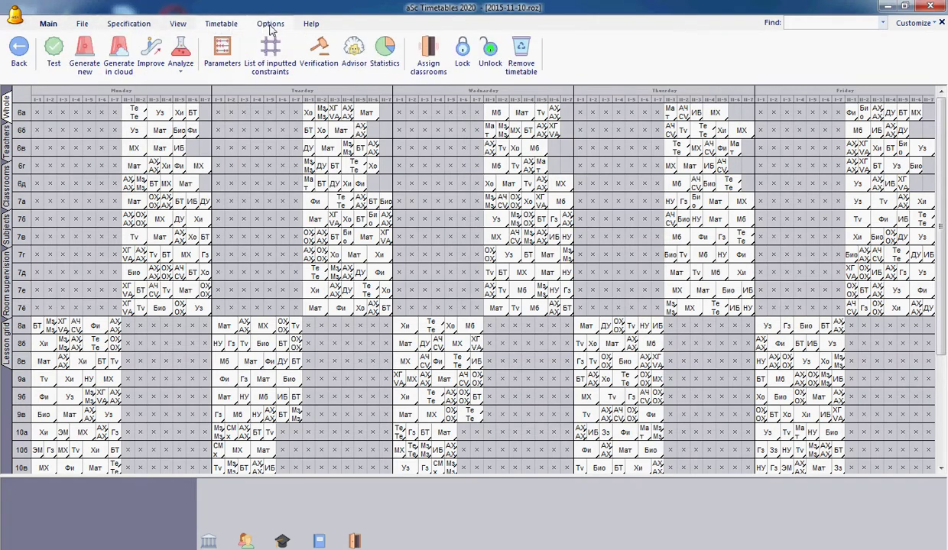
left_click(394, 63)
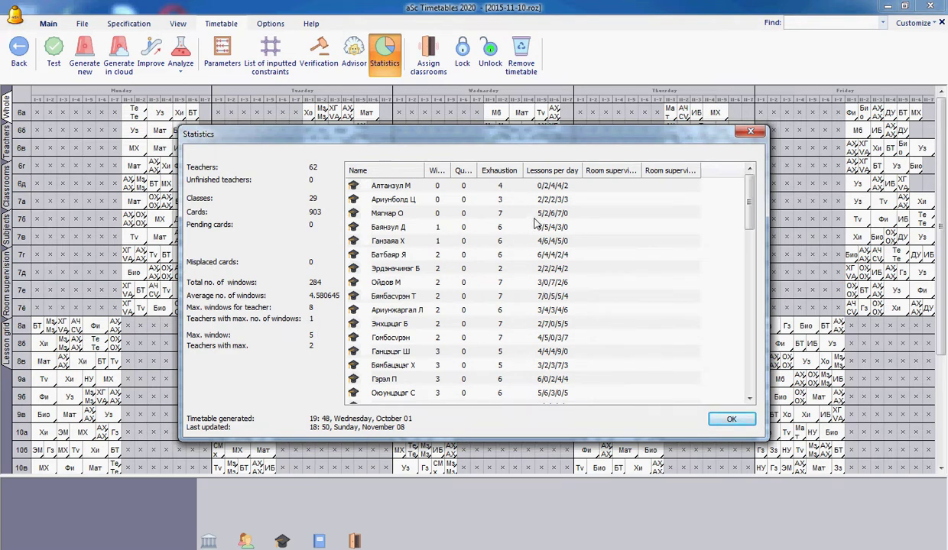
Widen the teacher name column in the statistics, review the teachers' windows and lessons per day, and close the statistics.
left_click_drag(752, 203, 752, 182)
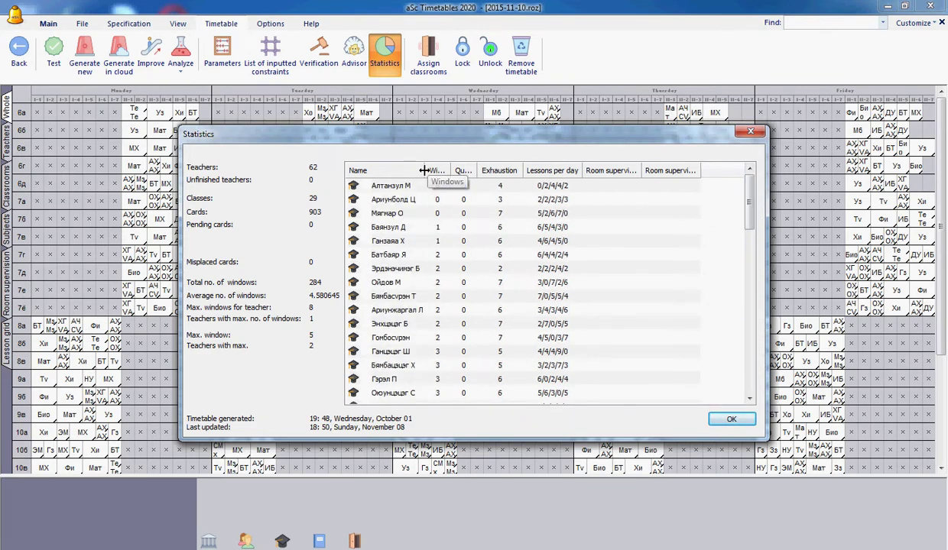
left_click_drag(425, 171, 460, 176)
left_click(579, 186)
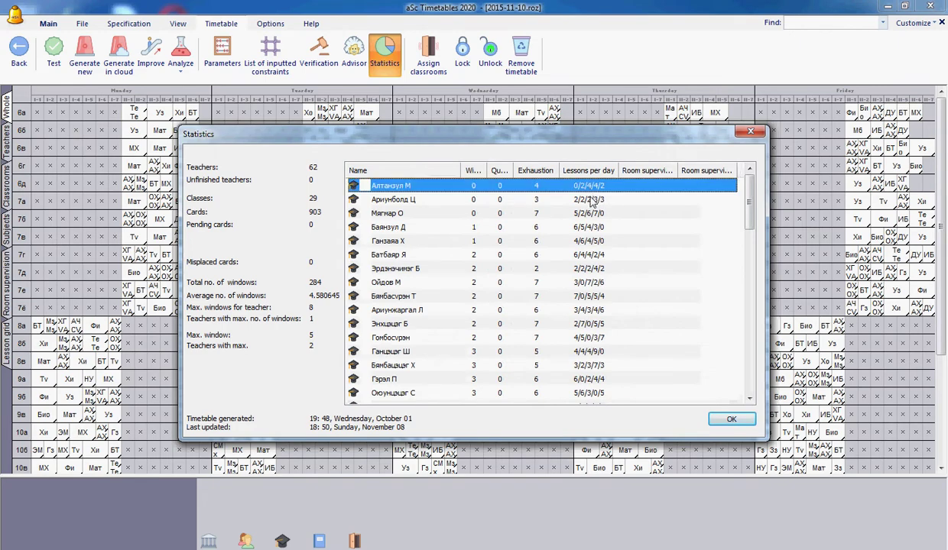
left_click(575, 199)
scroll(604, 282, "down", 5)
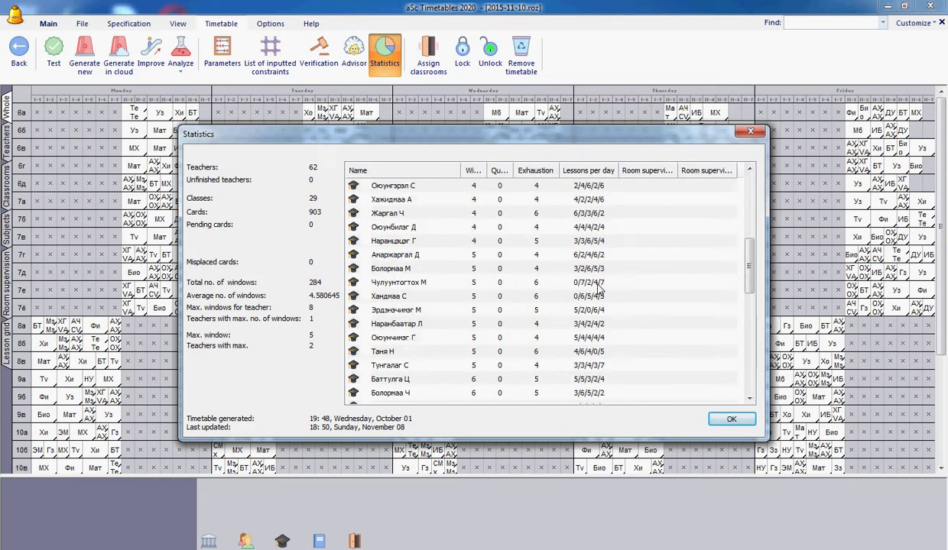
scroll(602, 284, "up", 5)
left_click(747, 133)
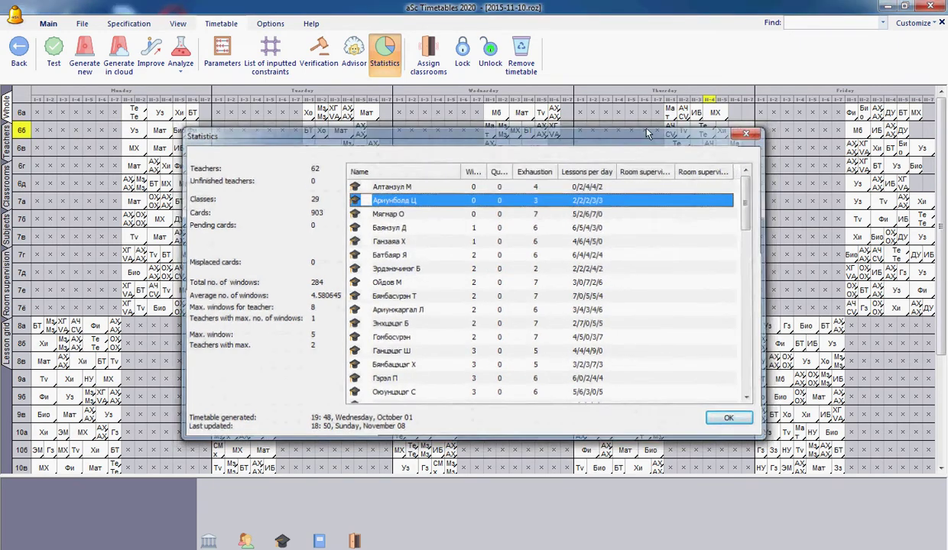
Open the constraints of the fifth teacher in the teachers list, review the window and daily lesson limits, and close without changes.
left_click(64, 24)
left_click(374, 65)
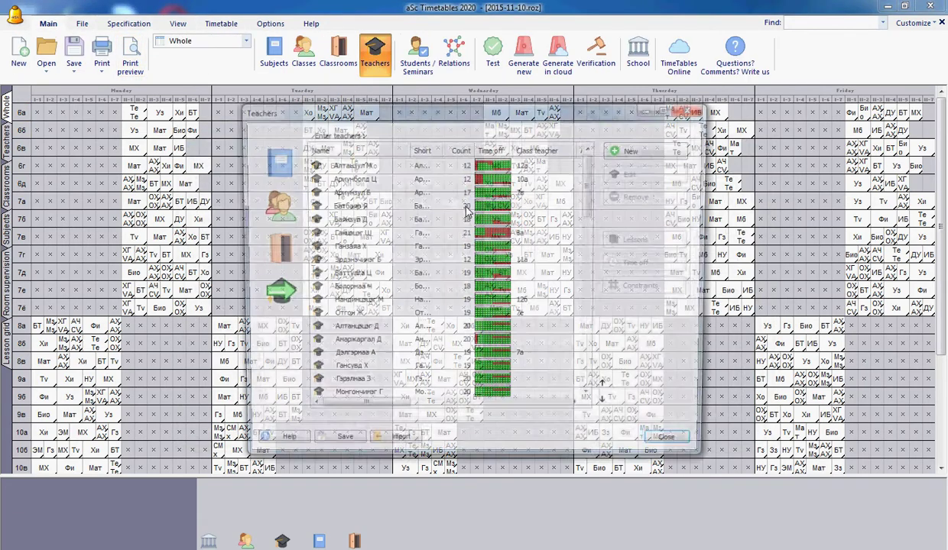
left_click(398, 219)
left_click(640, 290)
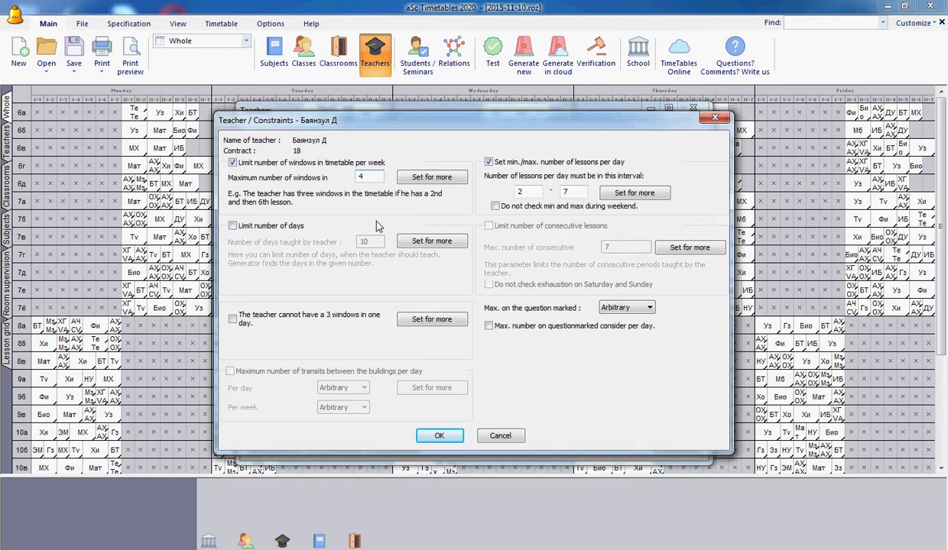
left_click(520, 192)
left_click(714, 117)
left_click(692, 108)
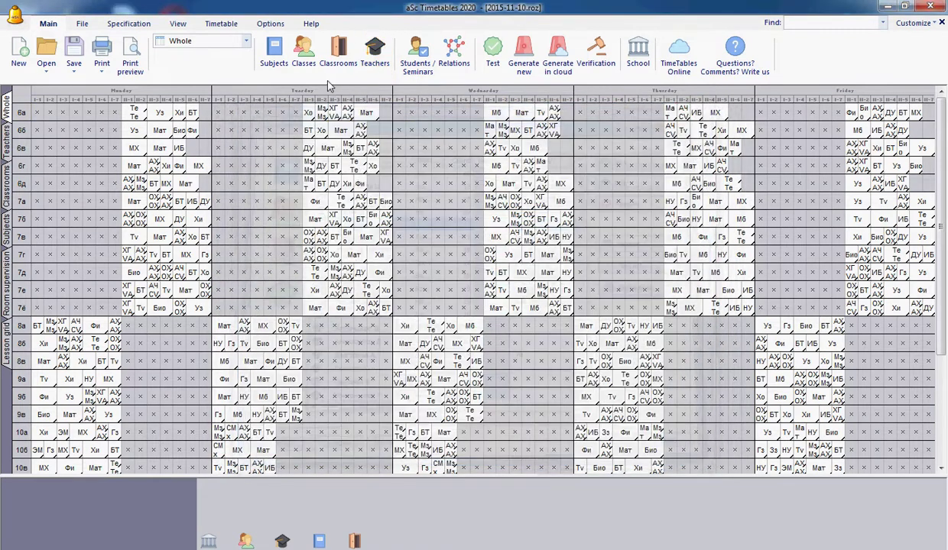
Enable the exhaustion check in the timetable generation parameters.
left_click(220, 23)
left_click(222, 55)
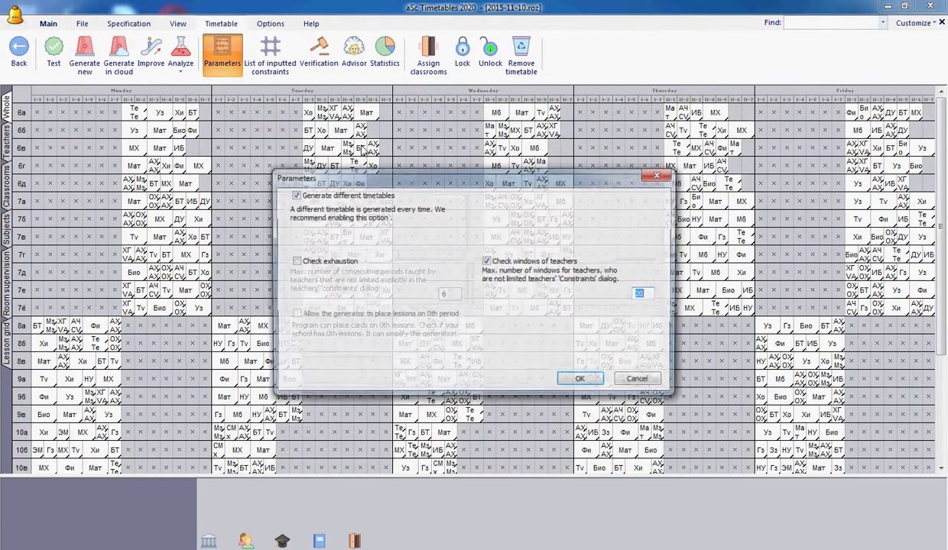
left_click(294, 260)
left_click(581, 381)
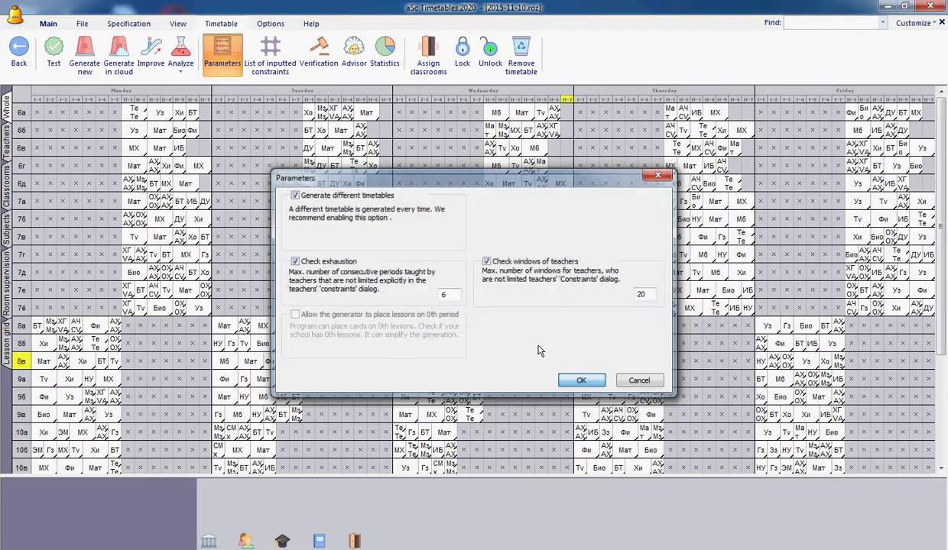
In the constraints of the teacher listed directly below the 11a class teacher, limit the number of consecutive lessons to 4.
left_click(48, 23)
left_click(385, 60)
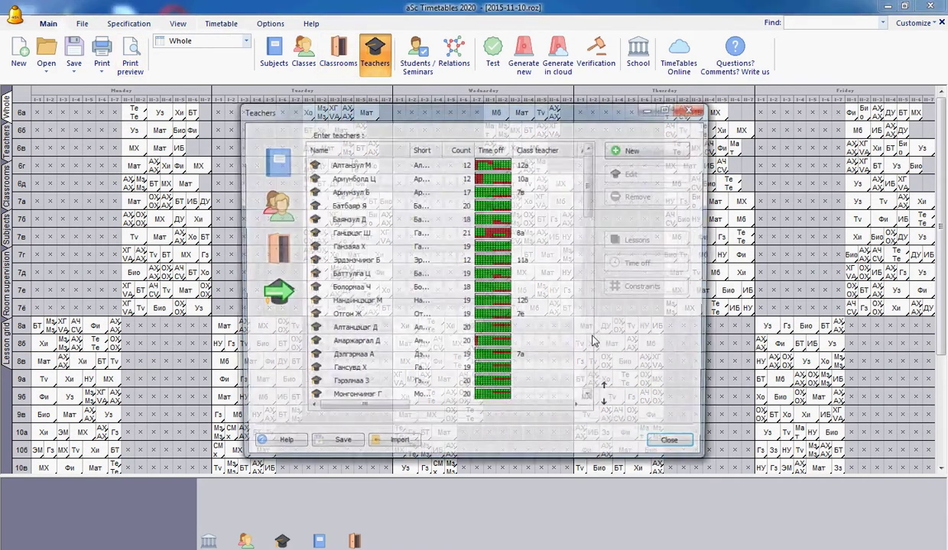
left_click(459, 275)
left_click(656, 295)
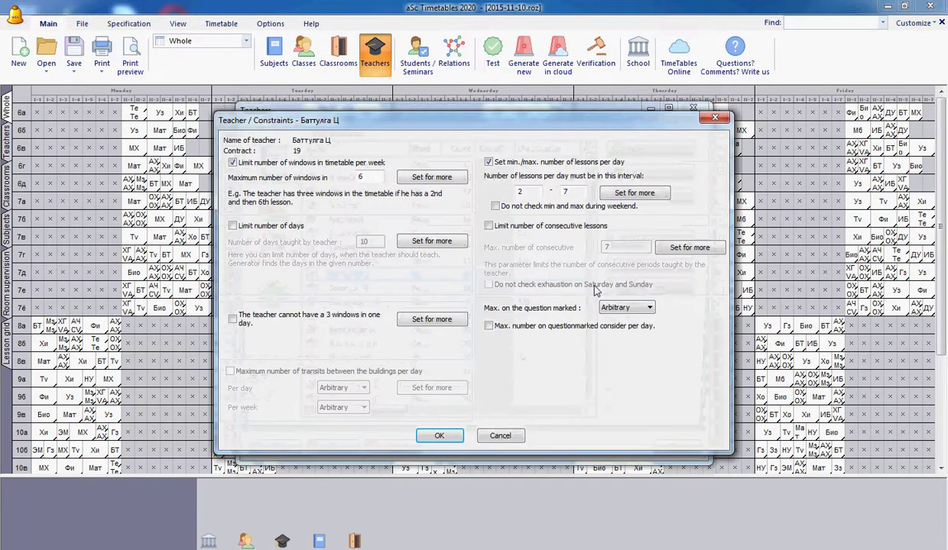
double_click(606, 247)
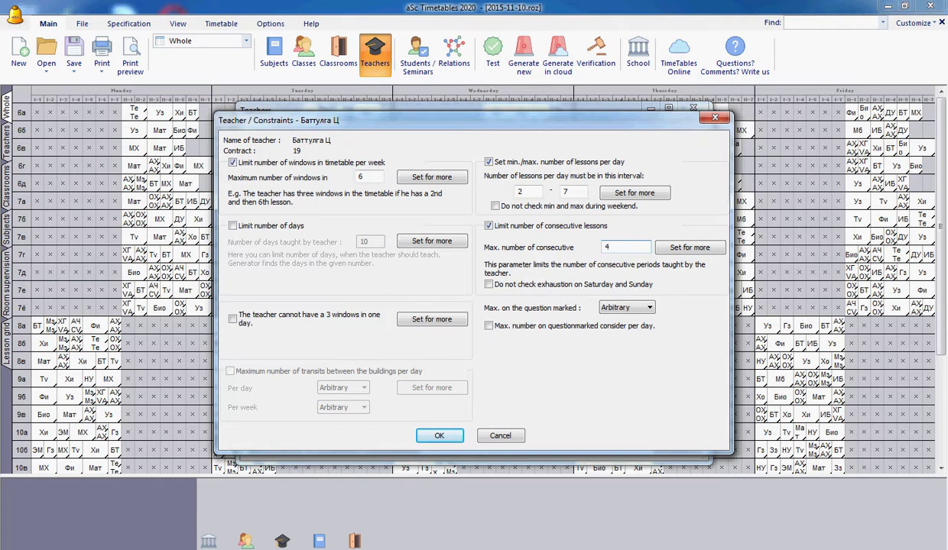
Forbid both 3 and 2 windows in one day for this teacher, set the weekly maximum of windows to 2, and confirm.
left_click(233, 319)
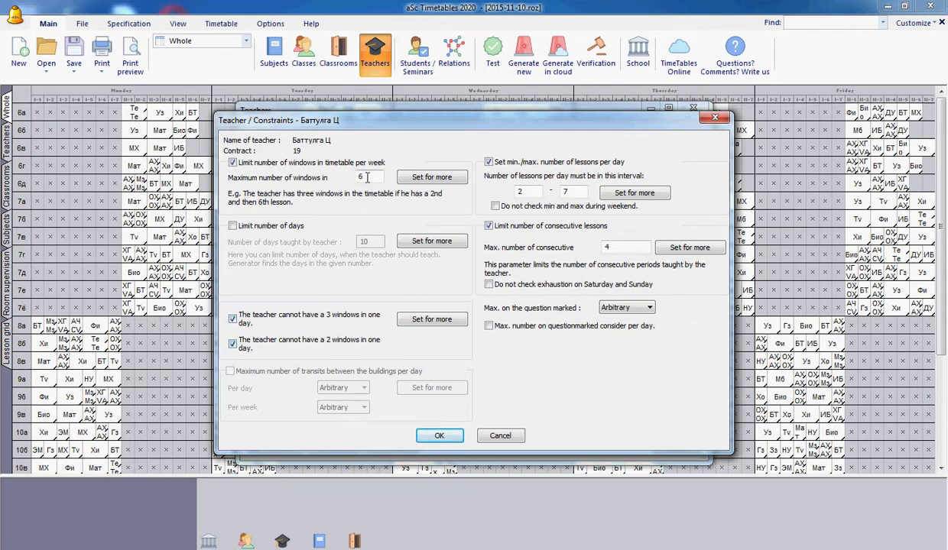
left_click_drag(367, 177, 292, 180)
left_click(440, 436)
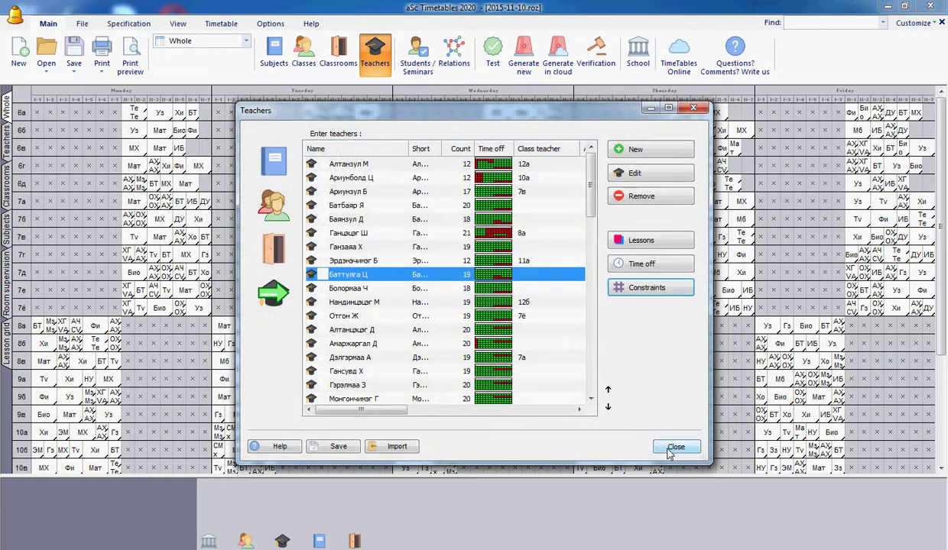
Reopen the same teacher's constraints and apply the weekly window limit to more teachers through the teacher selection.
left_click(627, 283)
left_click(432, 177)
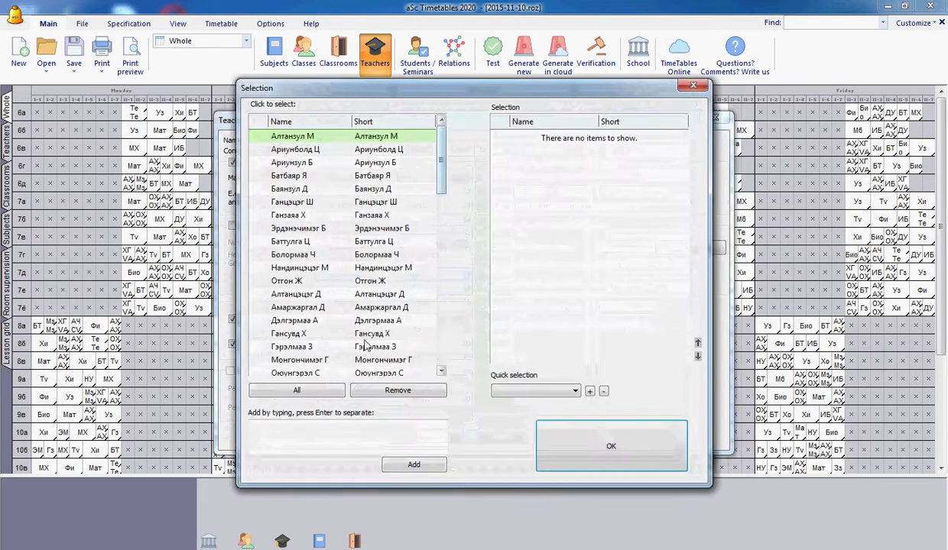
left_click(310, 380)
left_click(564, 441)
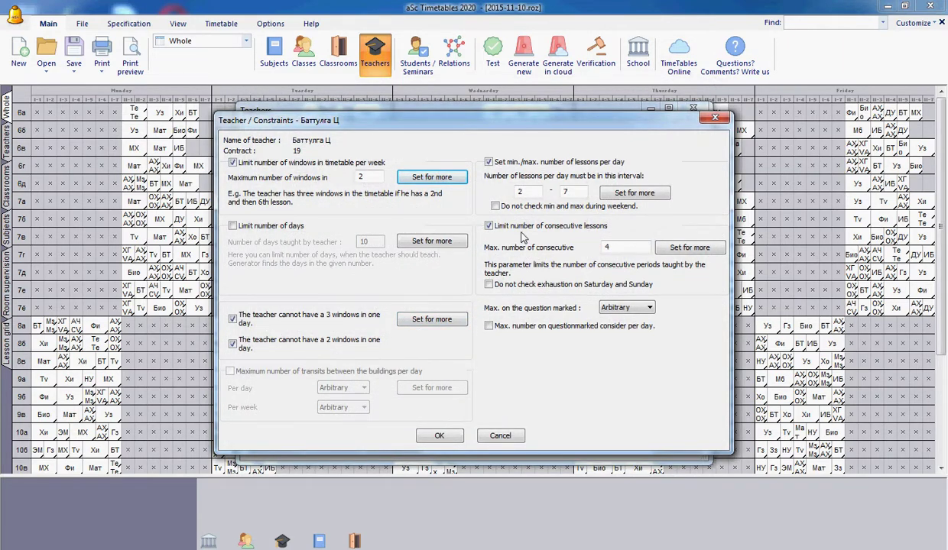
Confirm the teacher's constraints and close the teachers list.
left_click(608, 243)
key("BackSpace")
left_click_drag(531, 133, 513, 219)
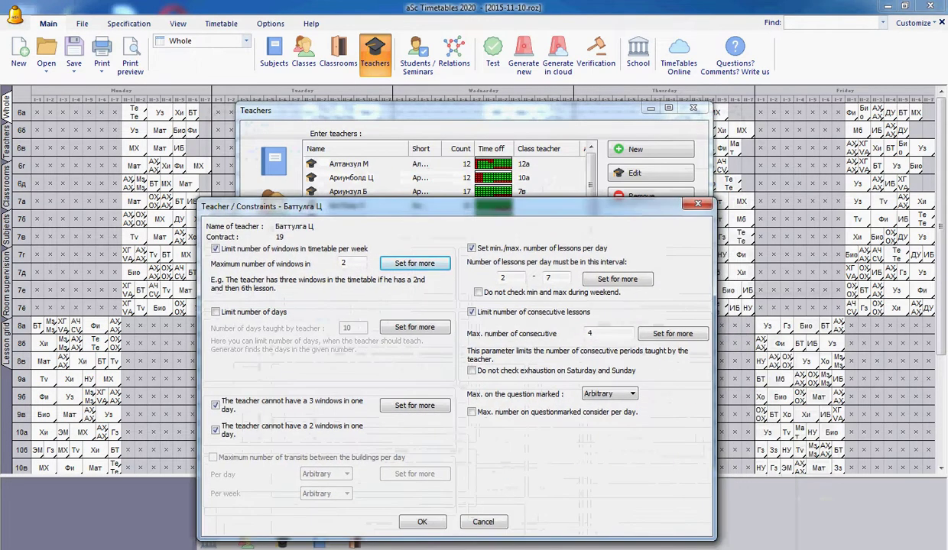
left_click(422, 521)
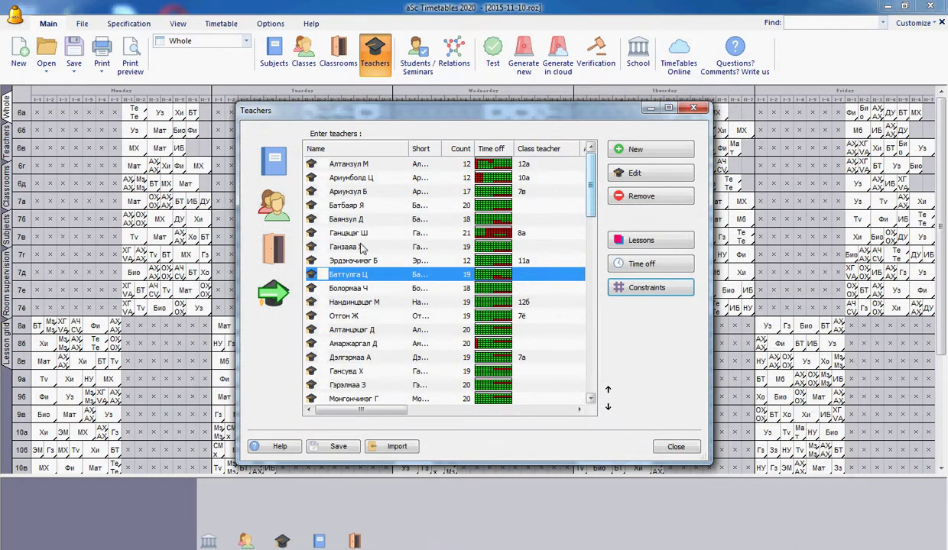
left_click(359, 234)
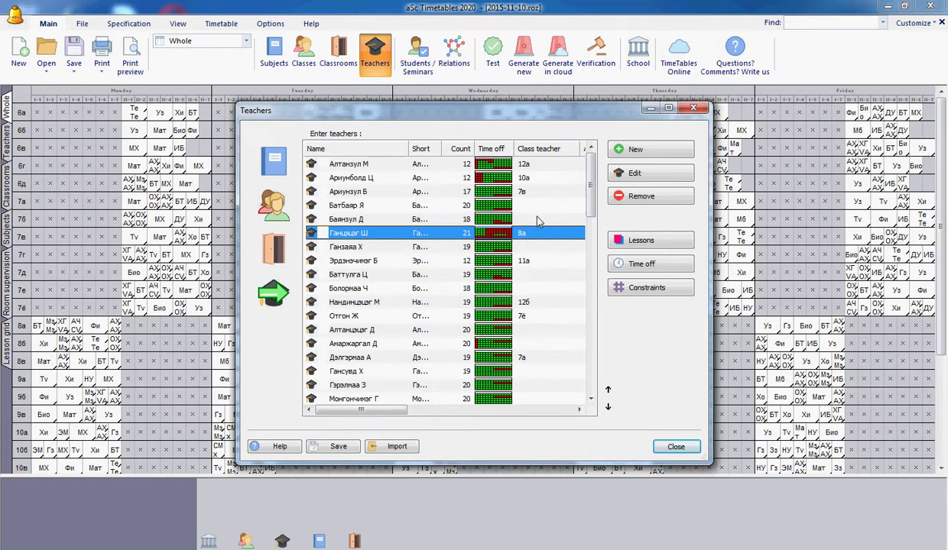
left_click(692, 107)
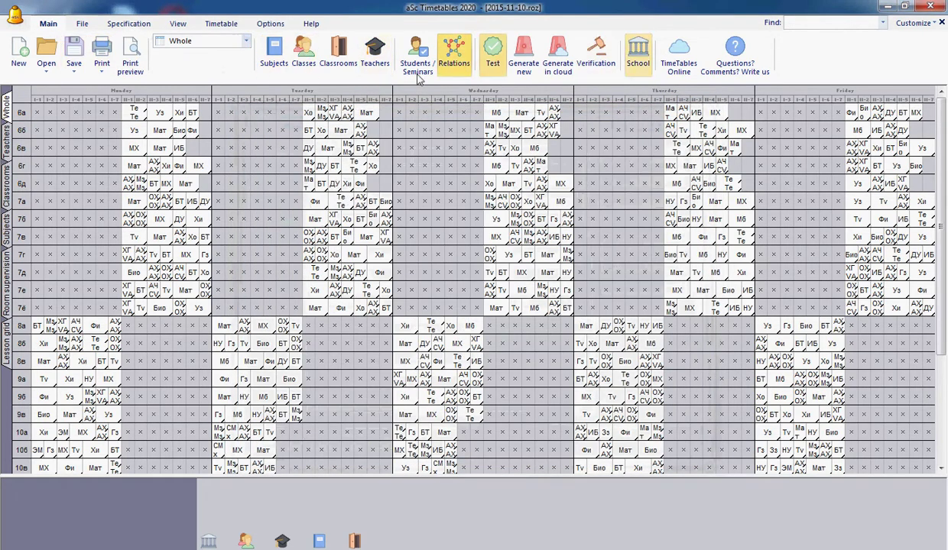
Open the school settings and review the bell times of the periods in both shifts.
left_click(638, 54)
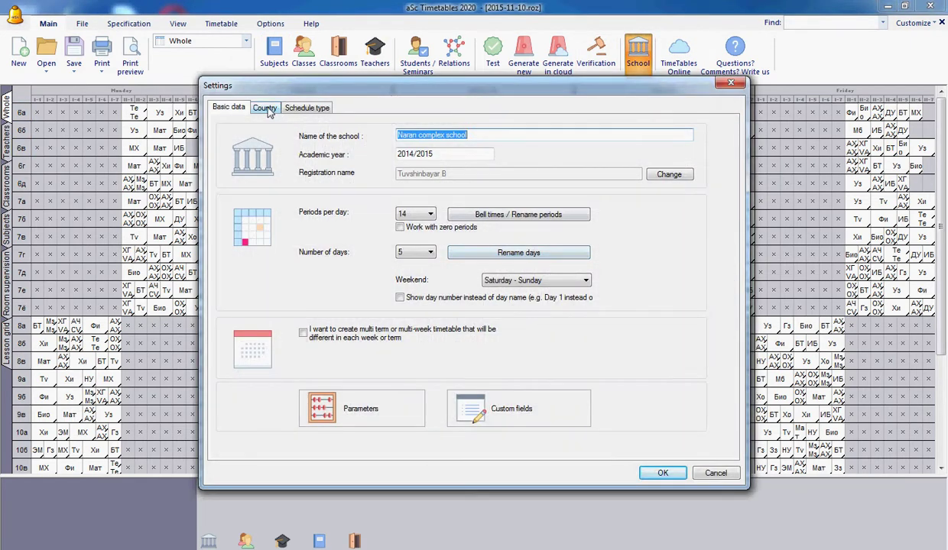
left_click_drag(408, 86, 367, 81)
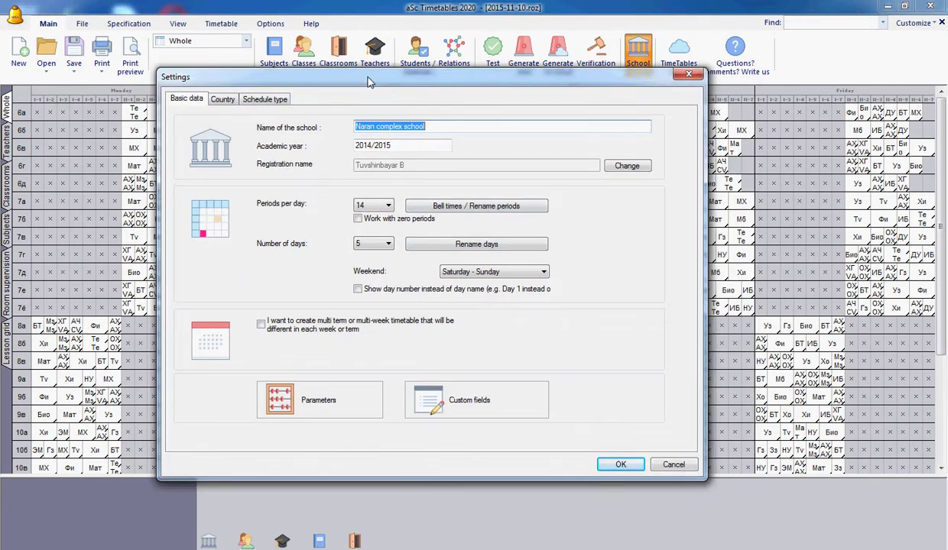
left_click(449, 206)
left_click(289, 130)
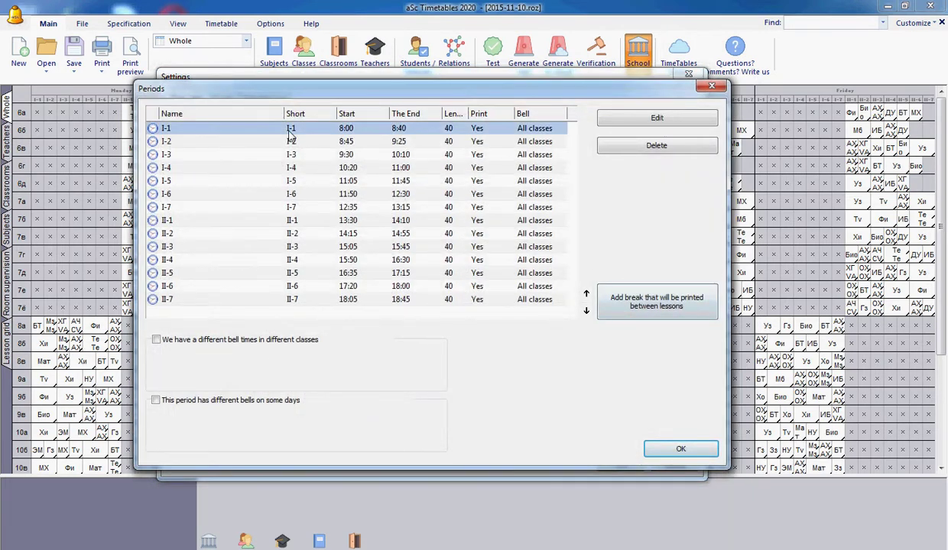
left_click(297, 300)
left_click(336, 246)
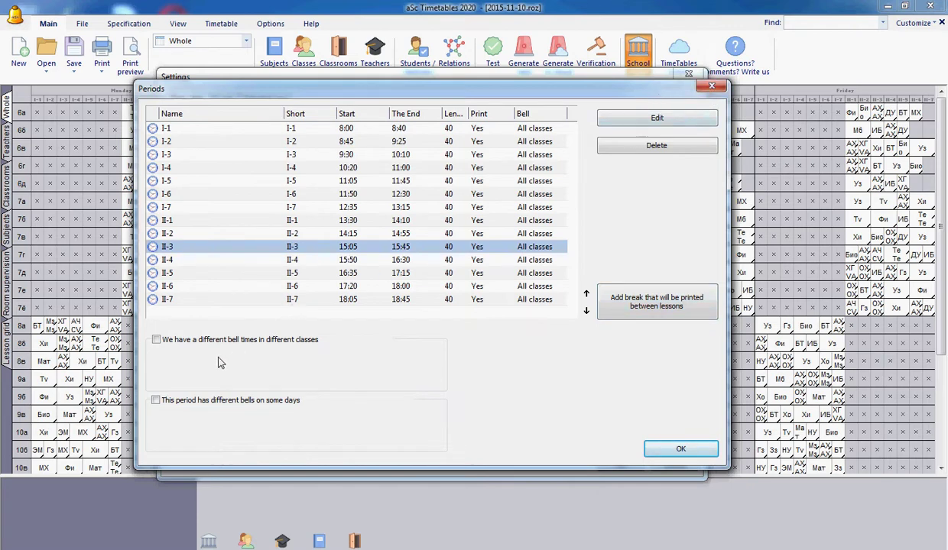
Enable different bell times for different classes, browse the available bell sets, and try to edit the classes valid for Bells 1.
left_click(234, 337)
left_click(252, 359)
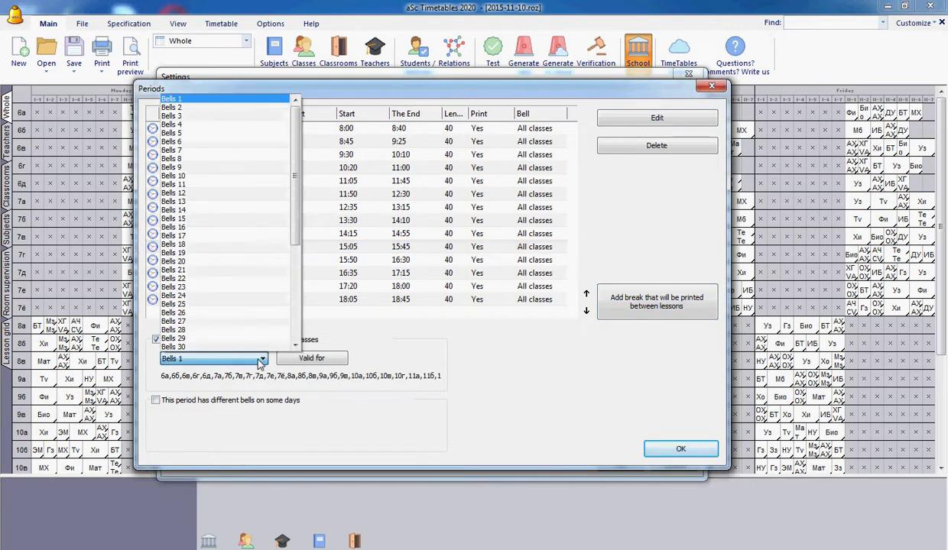
scroll(240, 211, "down", 7)
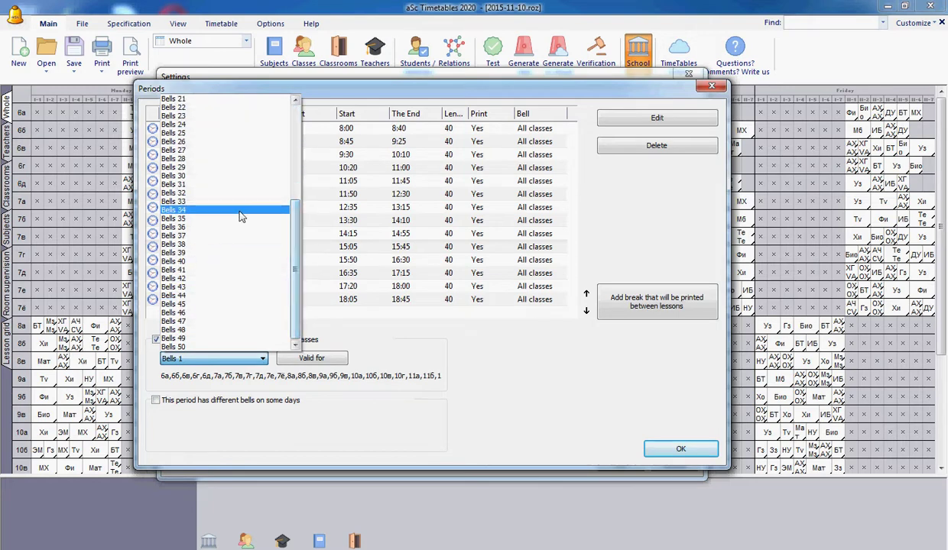
scroll(240, 212, "up", 4)
scroll(240, 211, "up", 3)
left_click(222, 104)
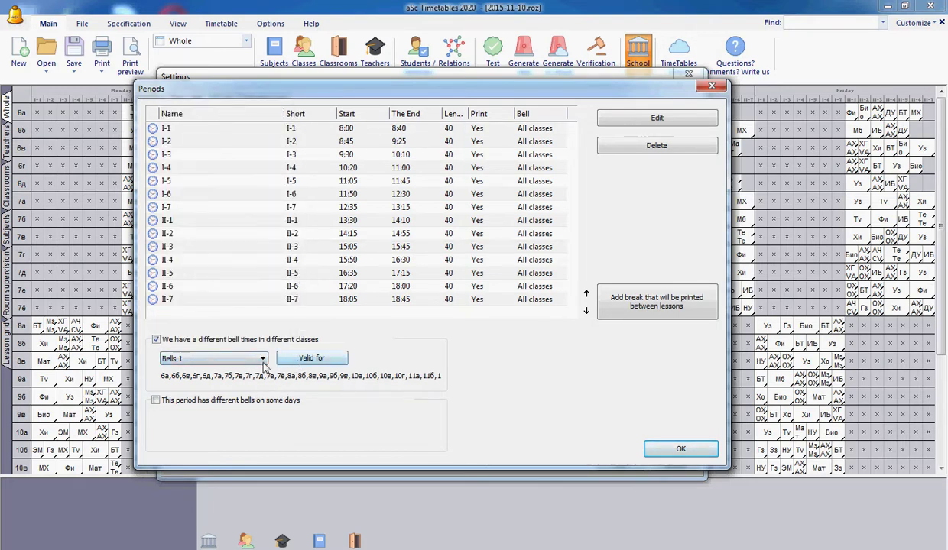
left_click(305, 364)
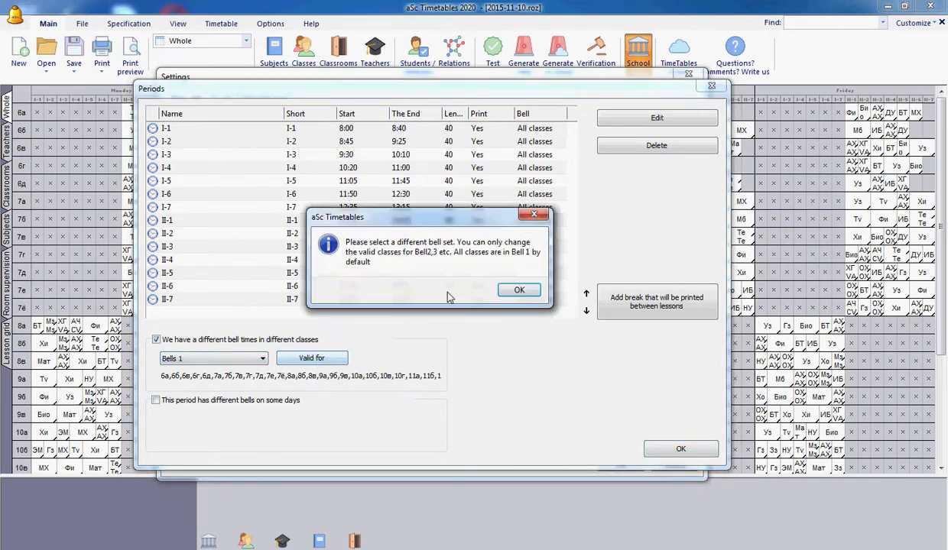
left_click(506, 291)
Switch to the Bells 2 set, view its class selection, and close it and the periods without assigning classes.
left_click(260, 358)
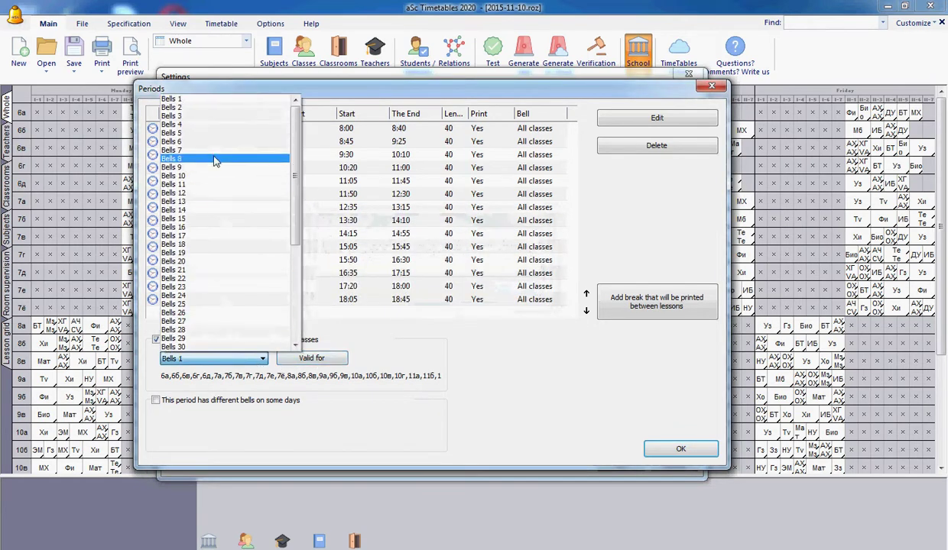
left_click(184, 104)
left_click(307, 357)
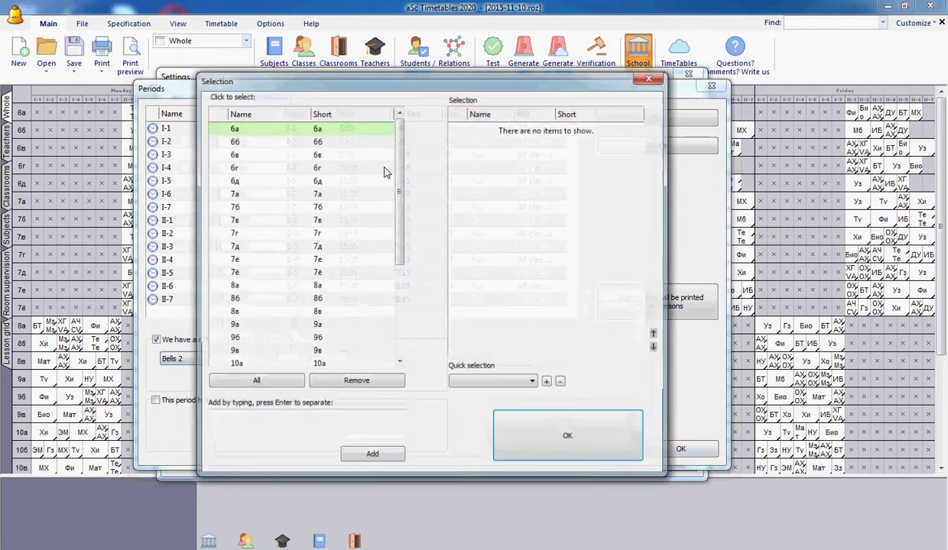
left_click(651, 77)
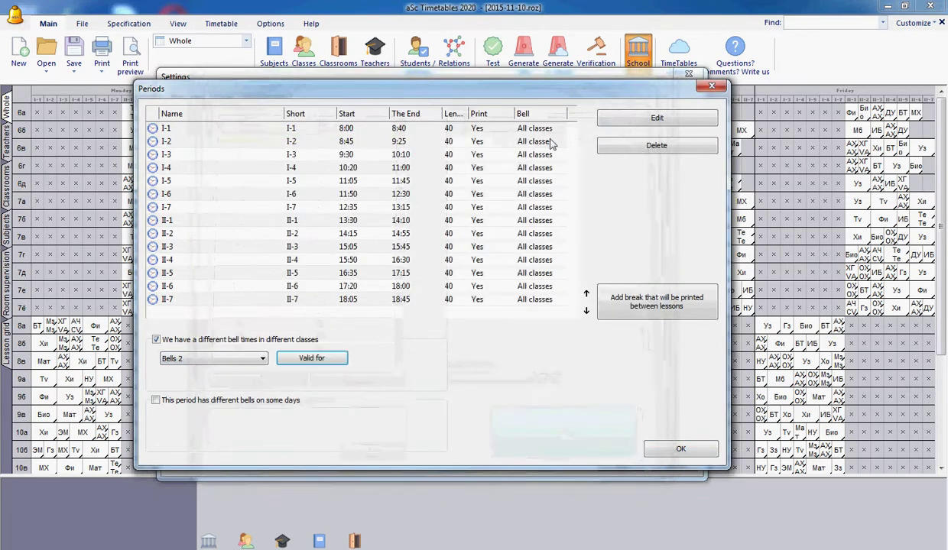
left_click(711, 88)
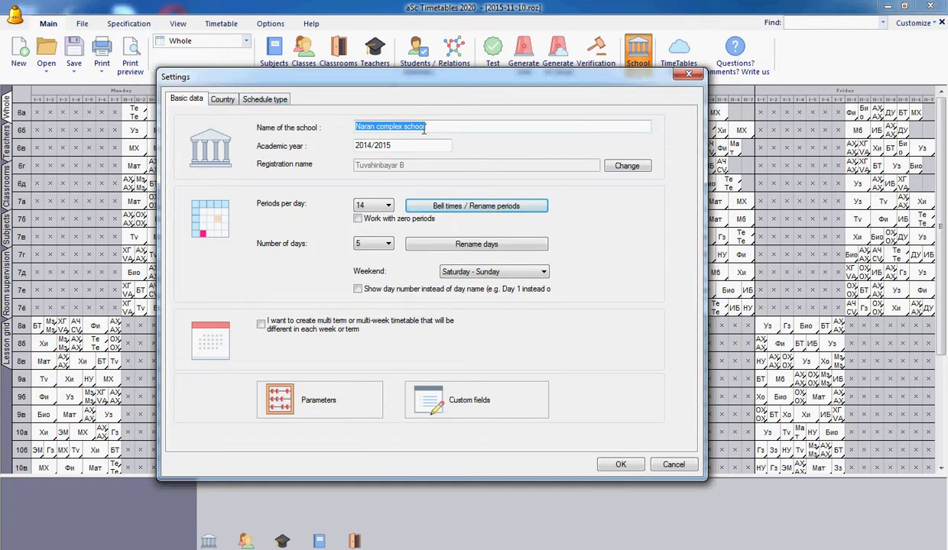
Look at the country and schedule type settings of the school, and return to its basic data.
left_click(223, 100)
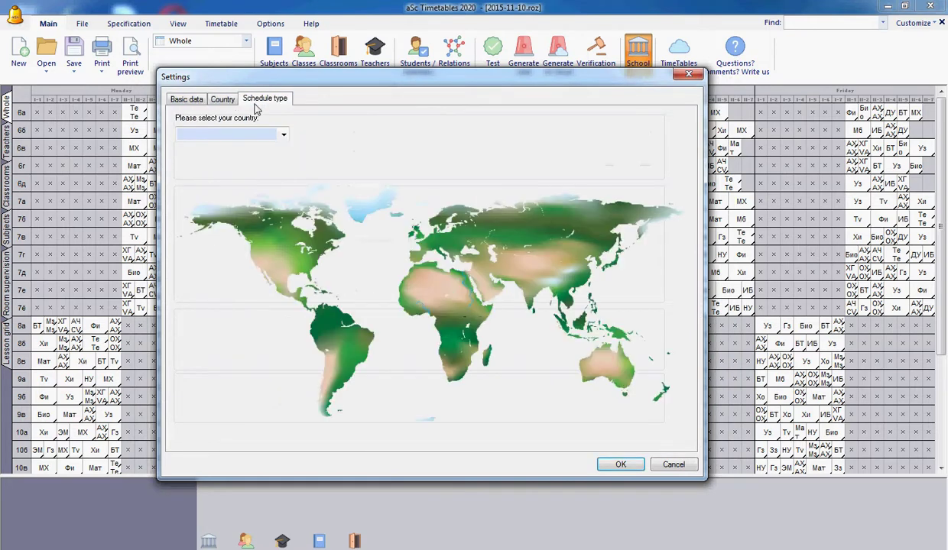
left_click(254, 100)
left_click(219, 101)
left_click(188, 100)
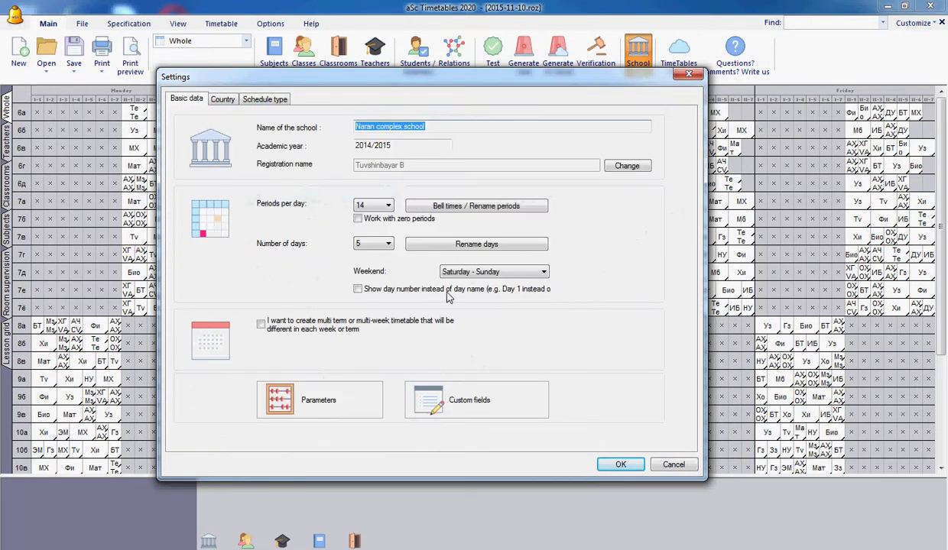
Review the bell sets for the periods again, keeping Bells 1 selected, and close the periods and the school settings.
left_click(468, 205)
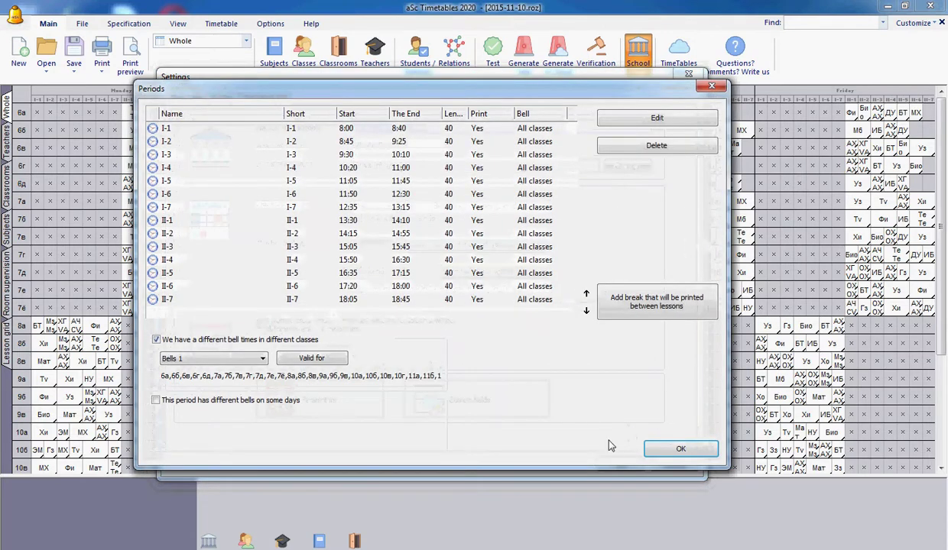
left_click(262, 359)
left_click_drag(296, 200, 258, 127)
left_click(237, 100)
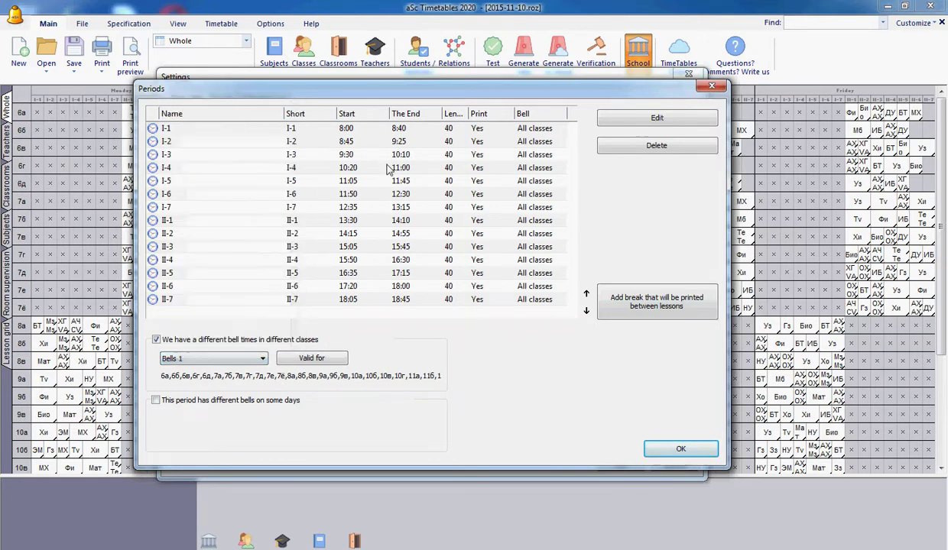
left_click(711, 86)
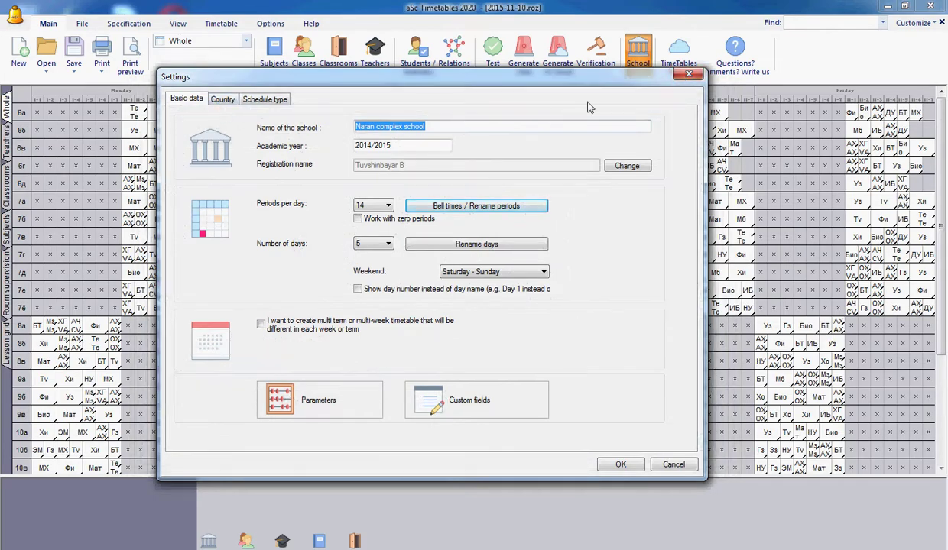
left_click(688, 76)
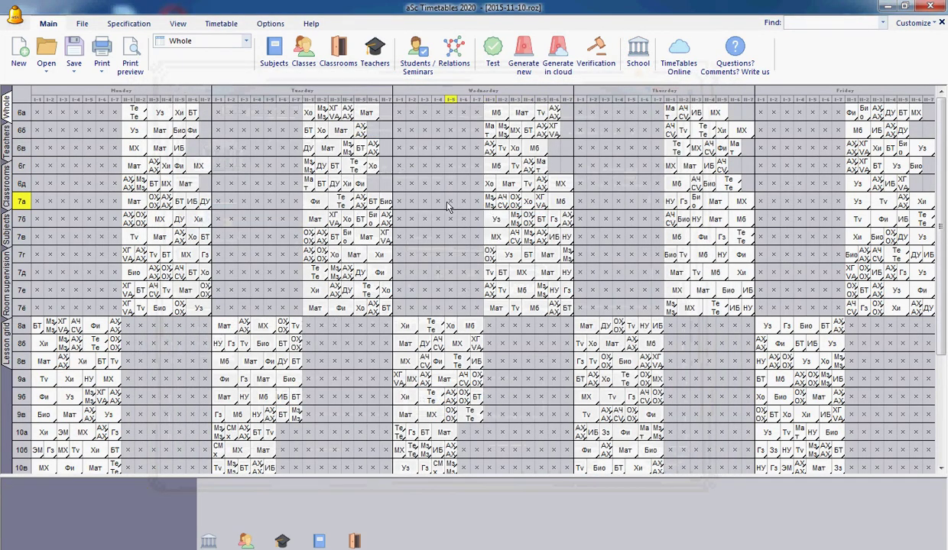
scroll(449, 205, "down", 2)
scroll(449, 205, "down", 1)
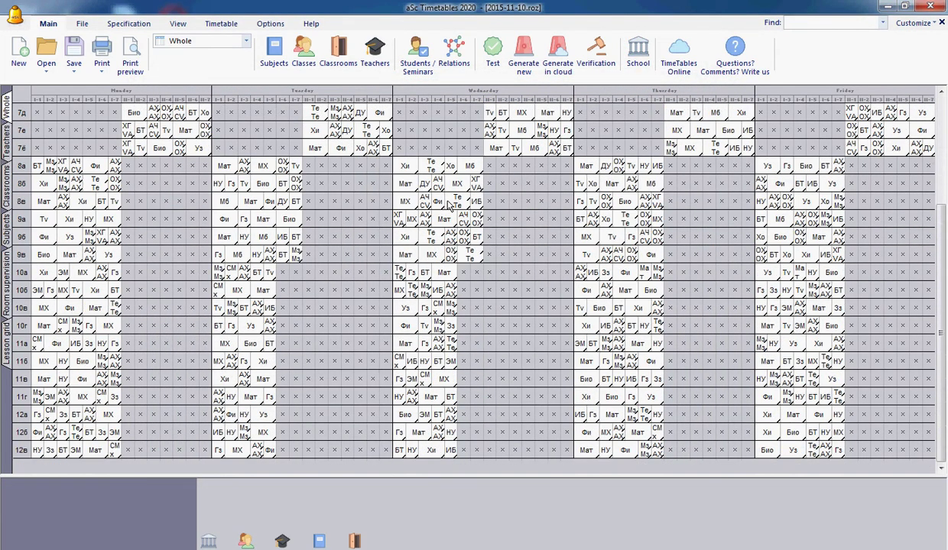
scroll(451, 205, "up", 3)
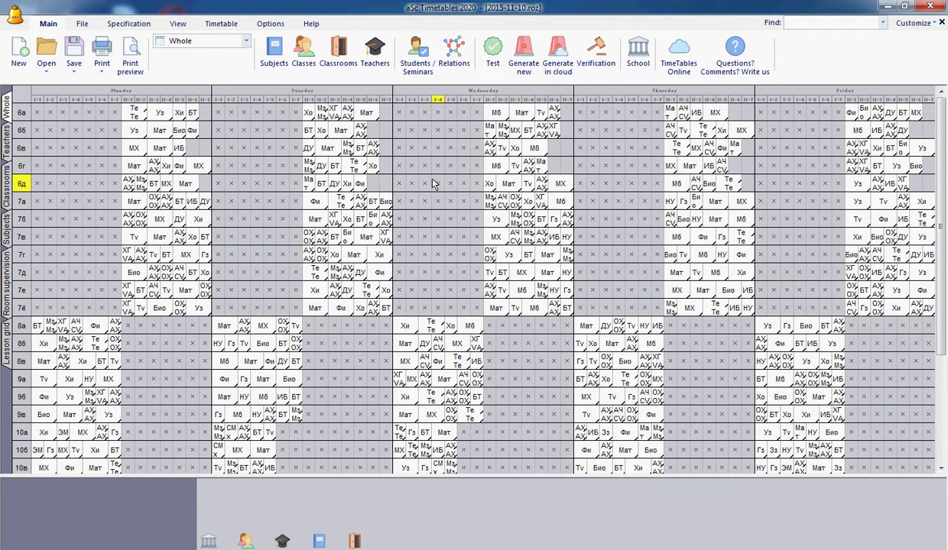